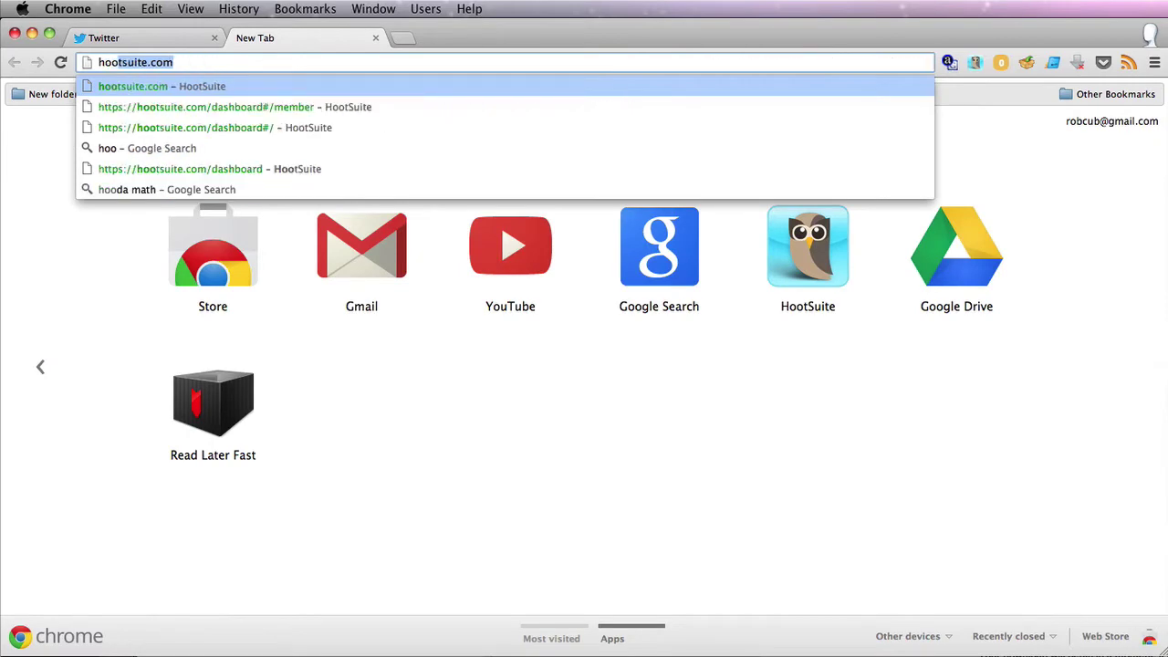
Open hootsuite.com and log in to the dashboard
key(Return)
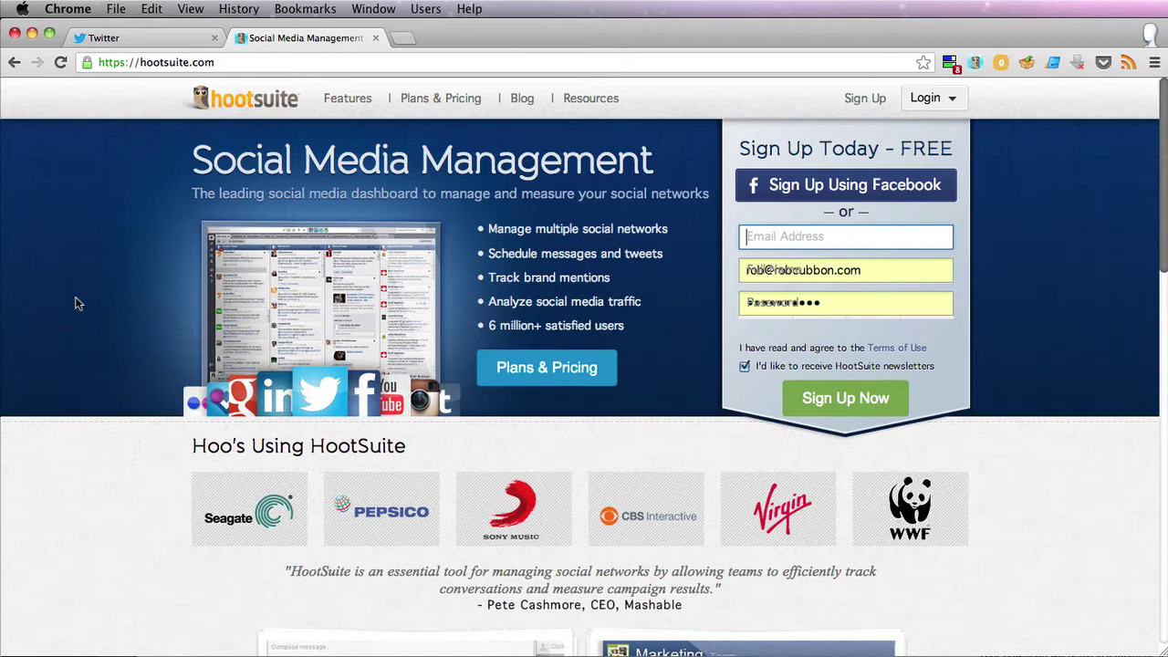
click(924, 97)
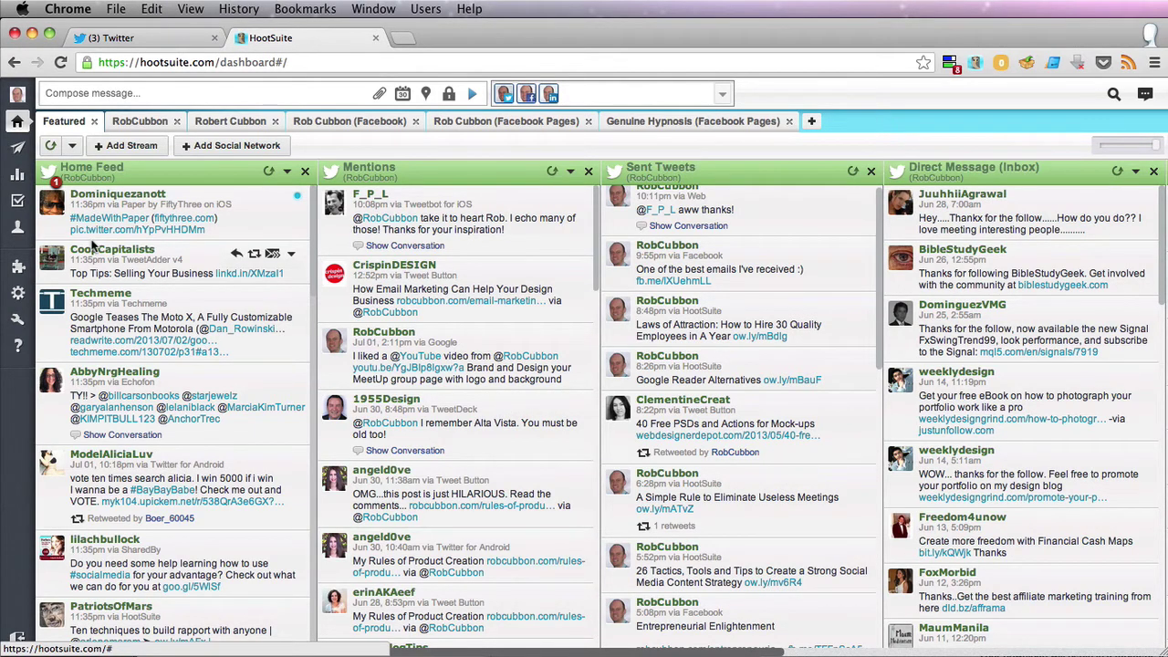
Review the connected social networks on the member profile and return to the Streams view
click(17, 94)
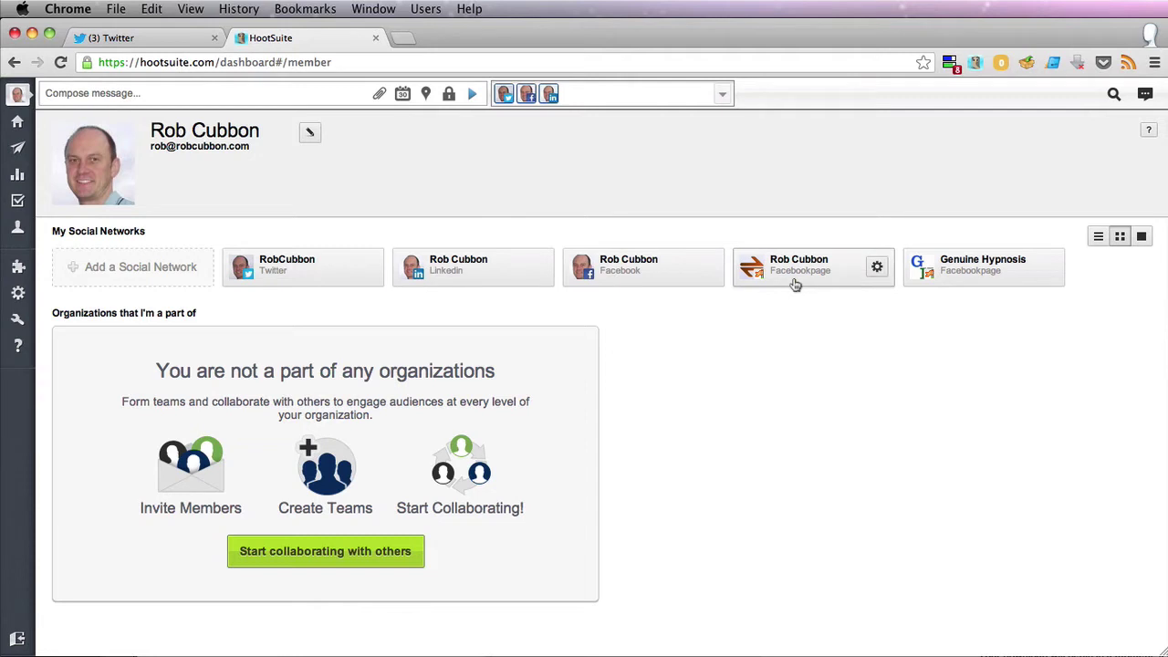
mouse_move(950, 278)
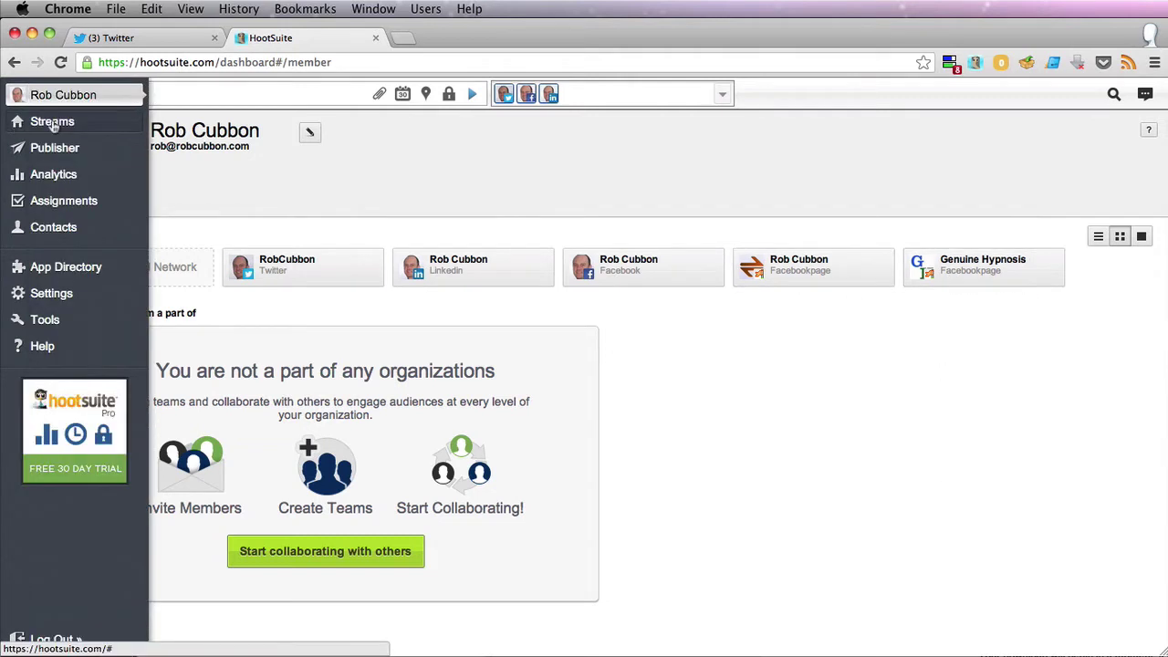
click(52, 123)
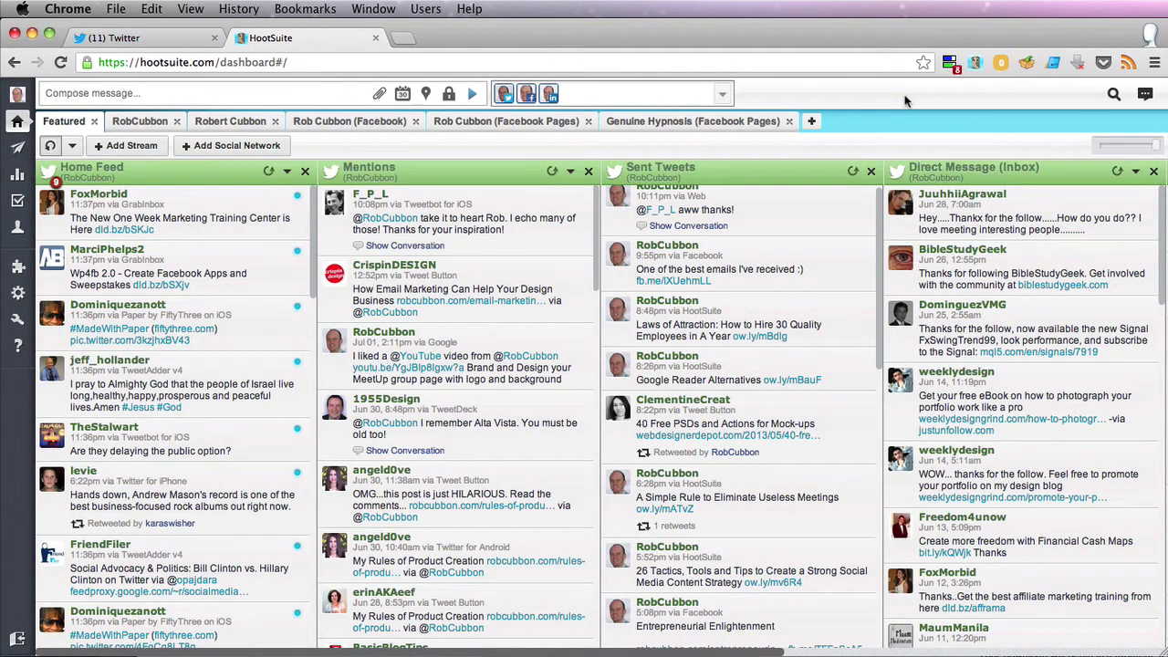
Turn on scheduling for a new message and remove the Facebook and LinkedIn profiles, keeping only Twitter as the target
click(292, 93)
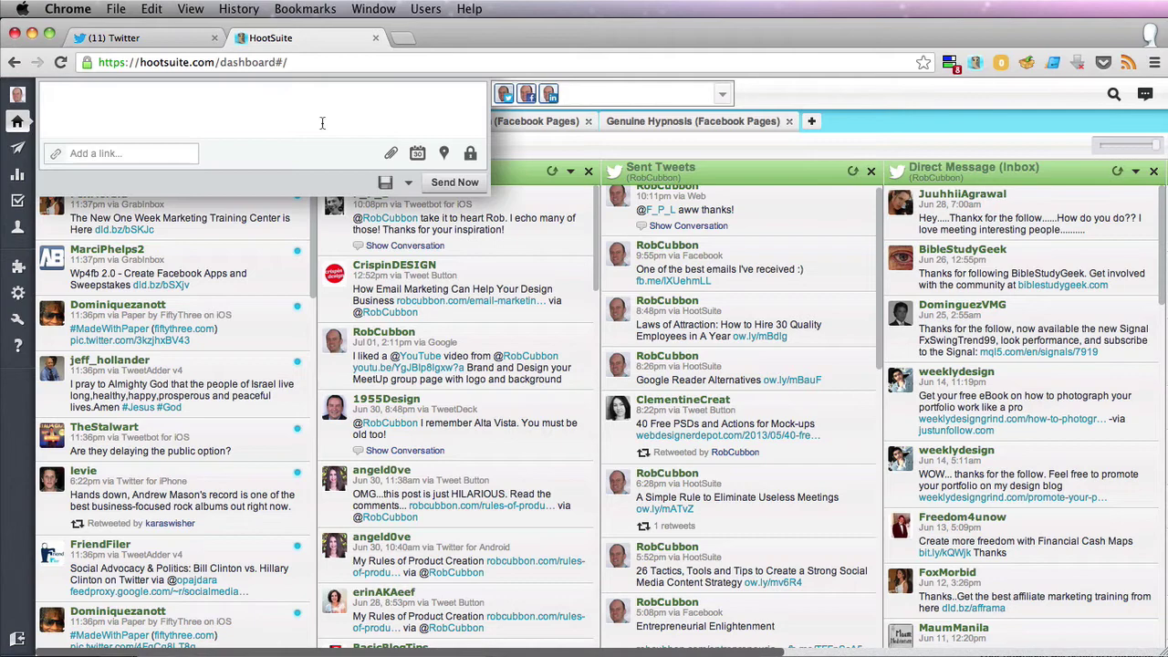
click(417, 153)
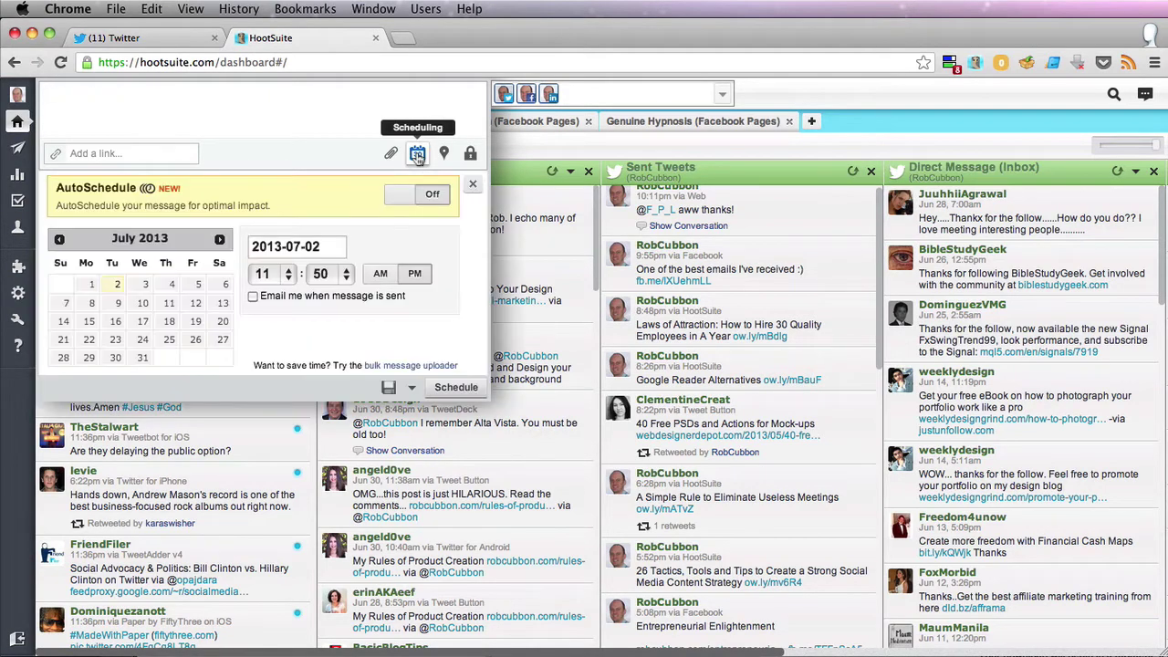
click(784, 98)
click(616, 98)
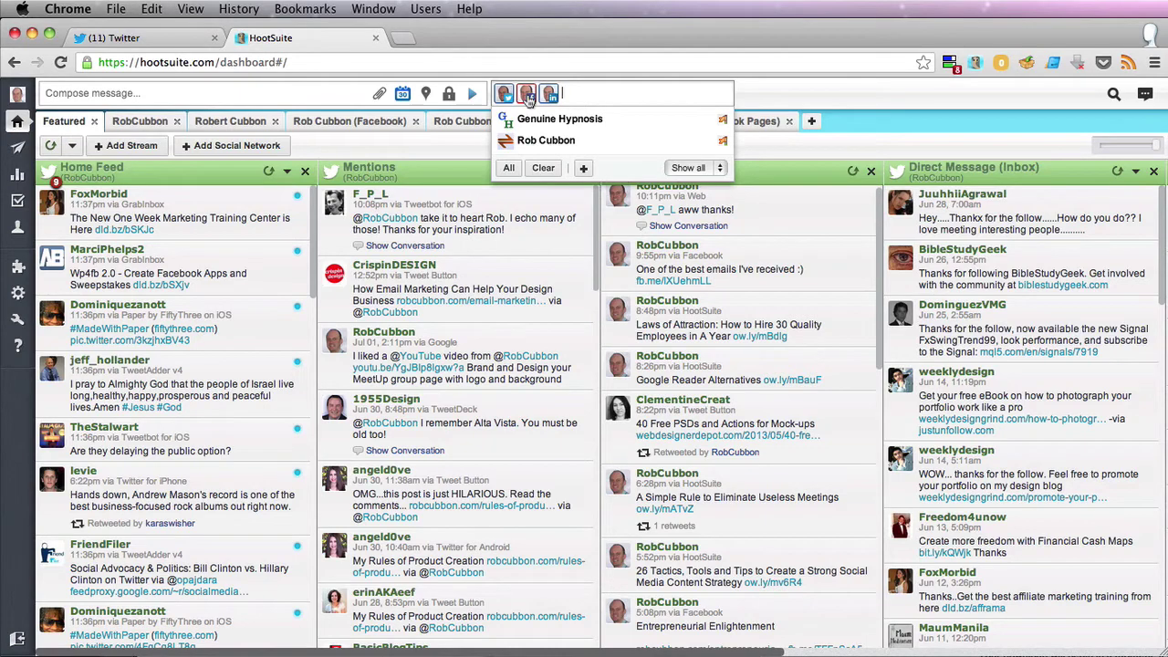
click(528, 96)
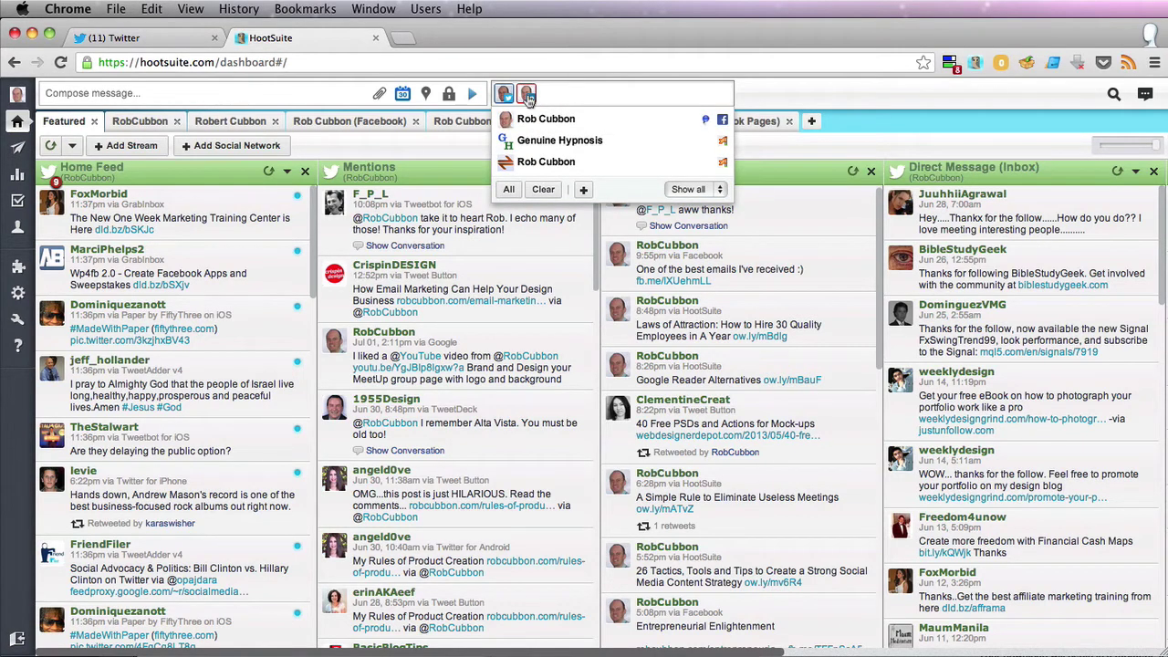
click(528, 95)
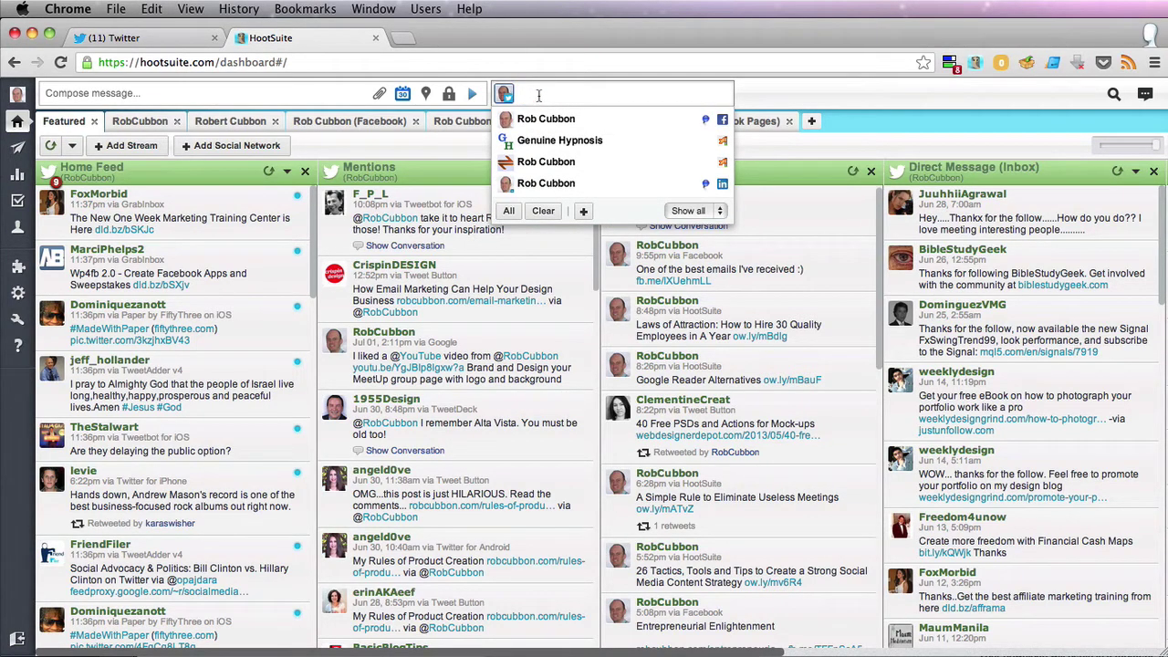
click(550, 98)
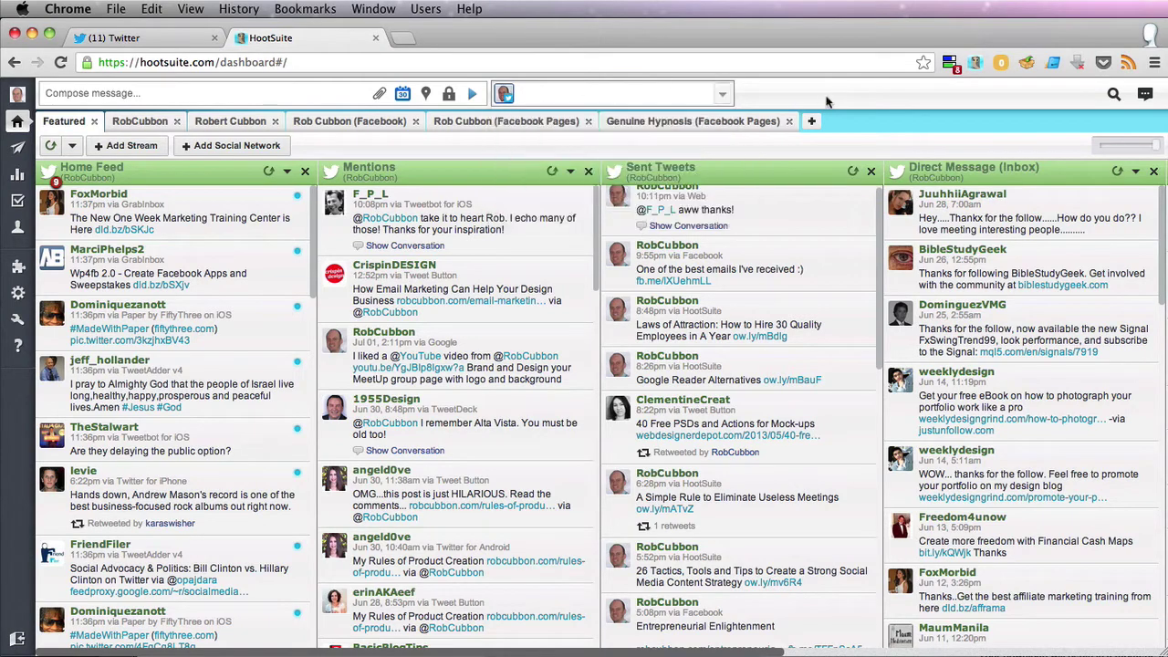
click(572, 93)
click(837, 77)
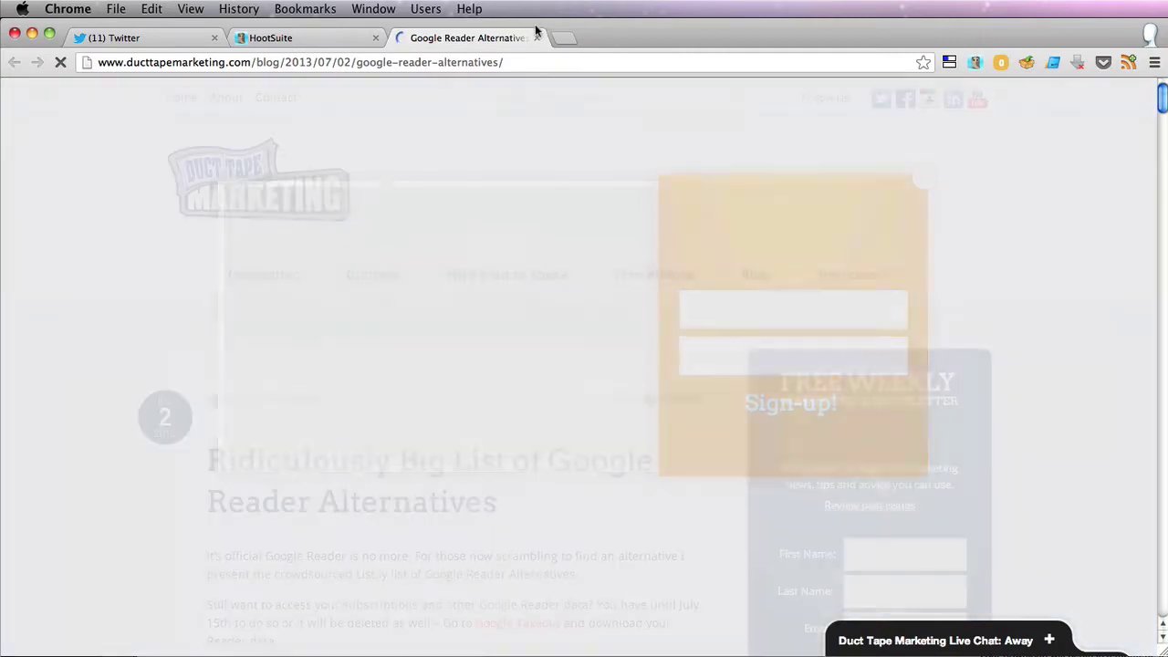
Close the linked article and copy the "Google Reader Alternatives ow.ly/mBauF" text from Sent Tweets into a new message
click(536, 37)
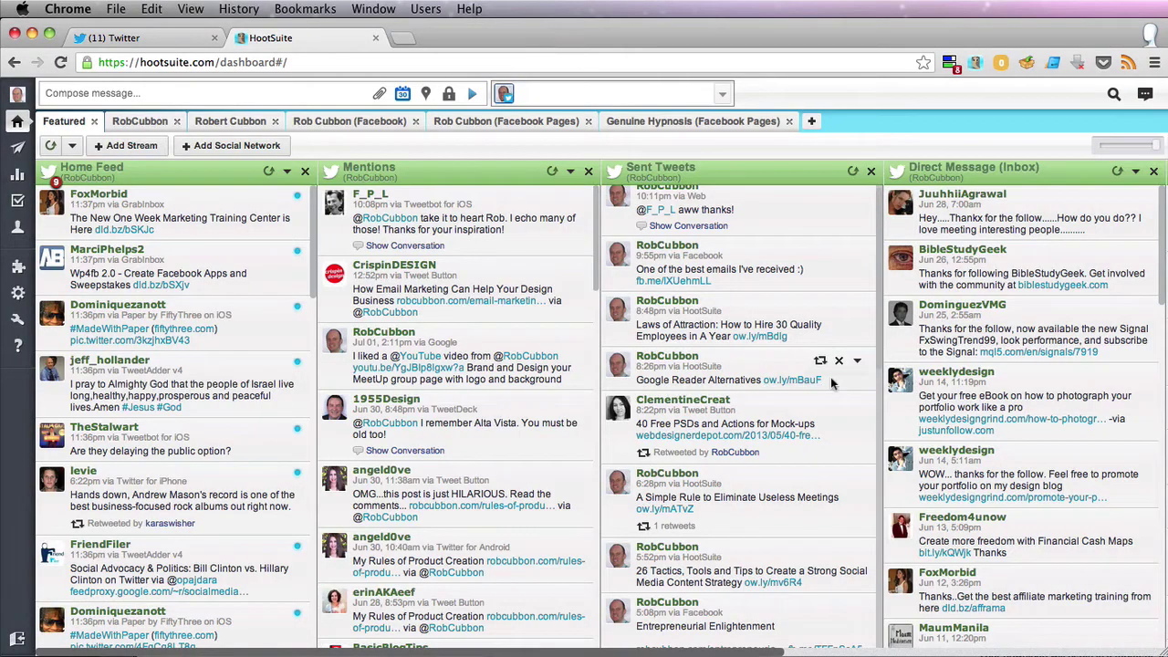
drag(829, 382, 636, 381)
key(super+c)
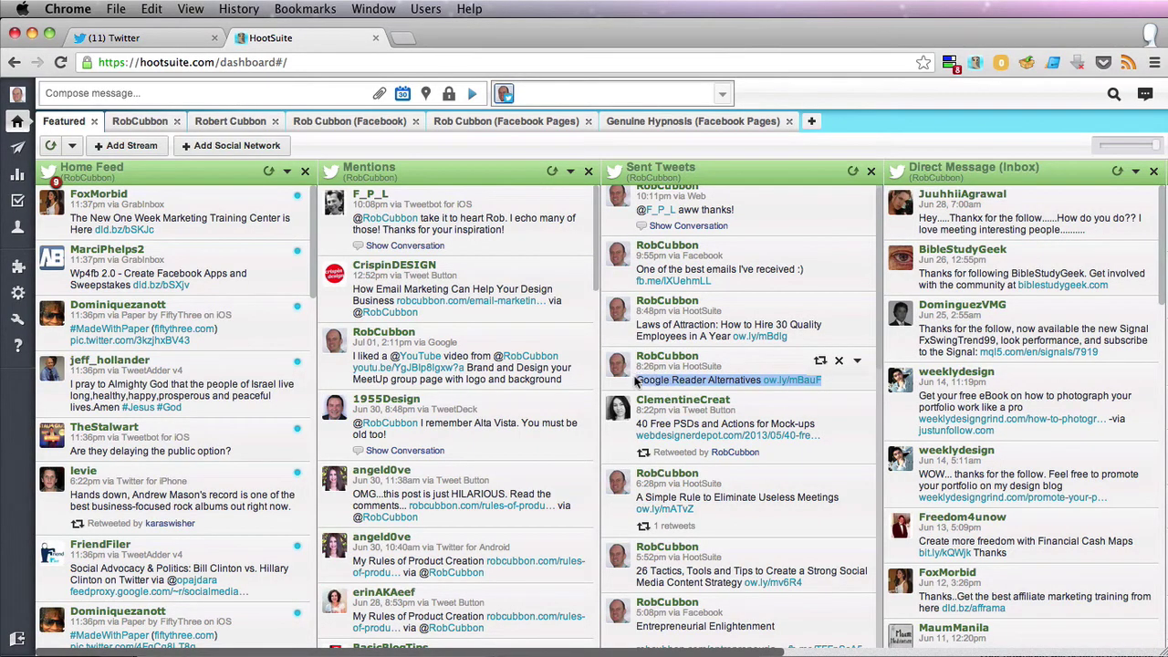
click(286, 94)
key(super+v)
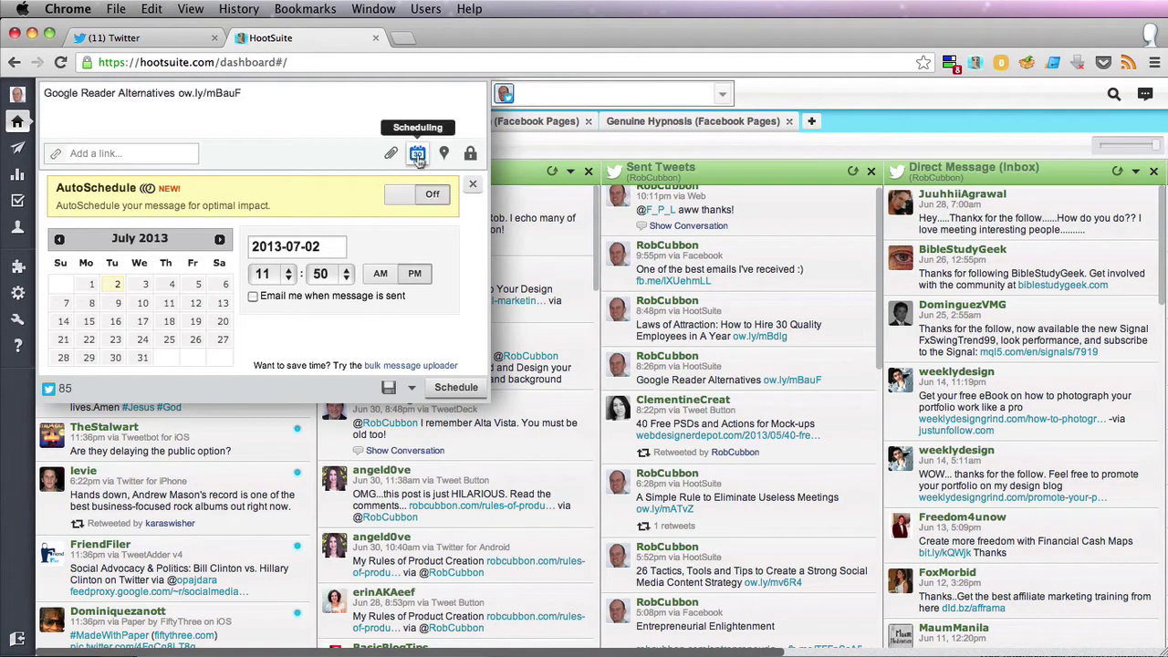
Schedule the Google Reader Alternatives message for 3:00 AM
click(417, 153)
click(417, 154)
click(269, 274)
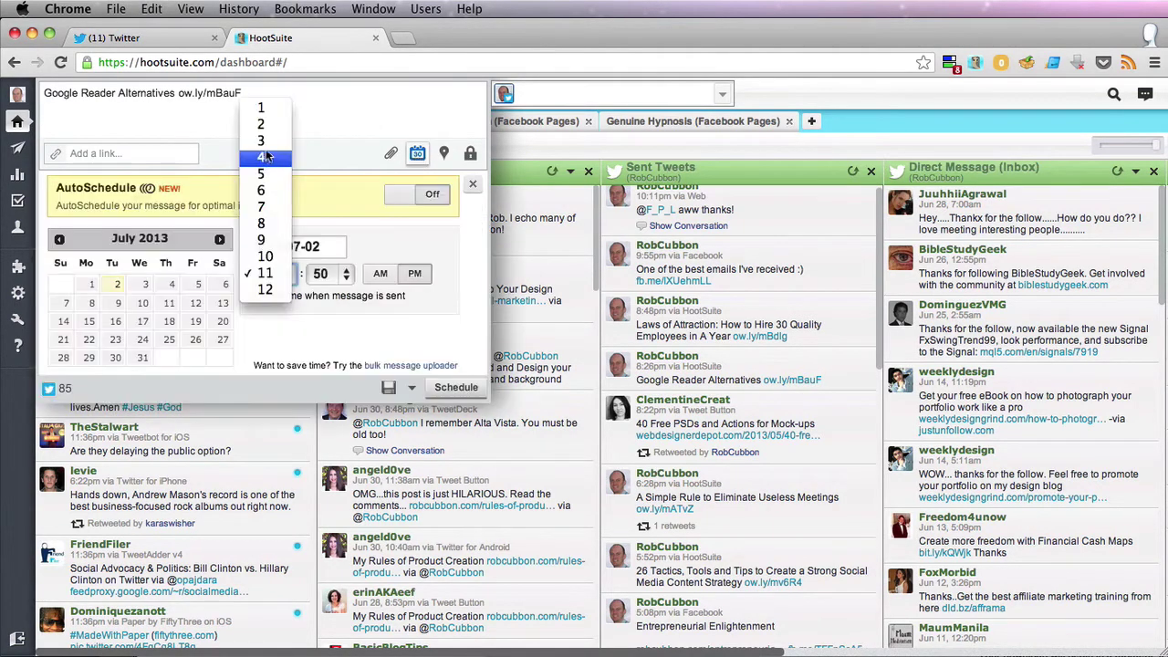
click(264, 146)
click(331, 276)
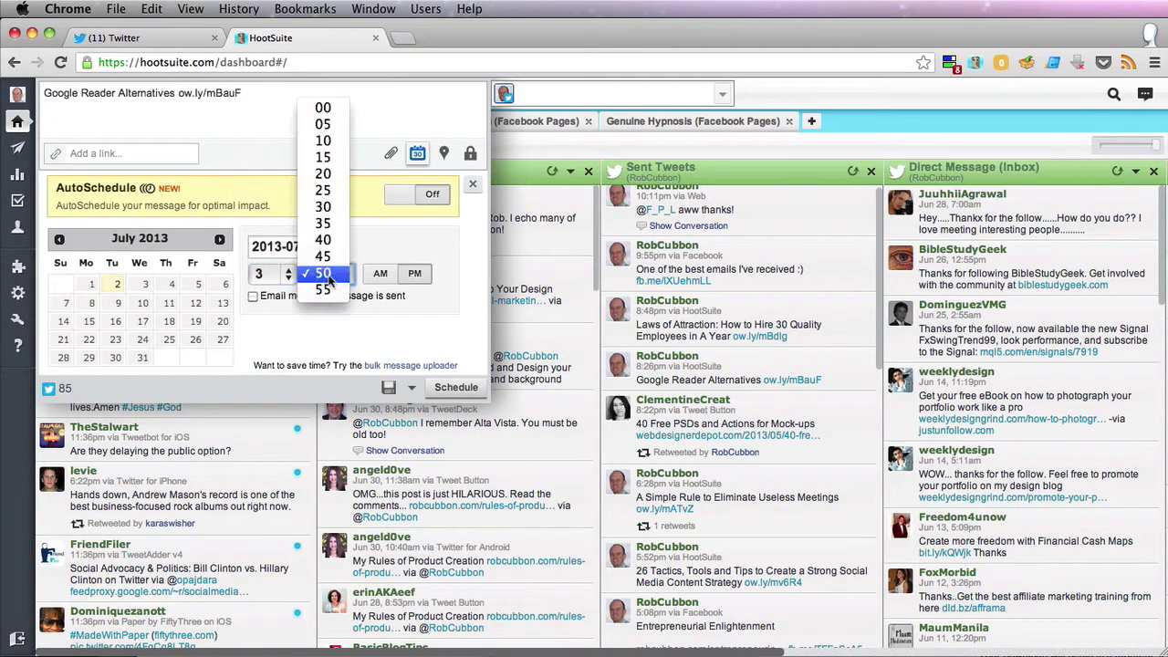
click(333, 108)
click(382, 275)
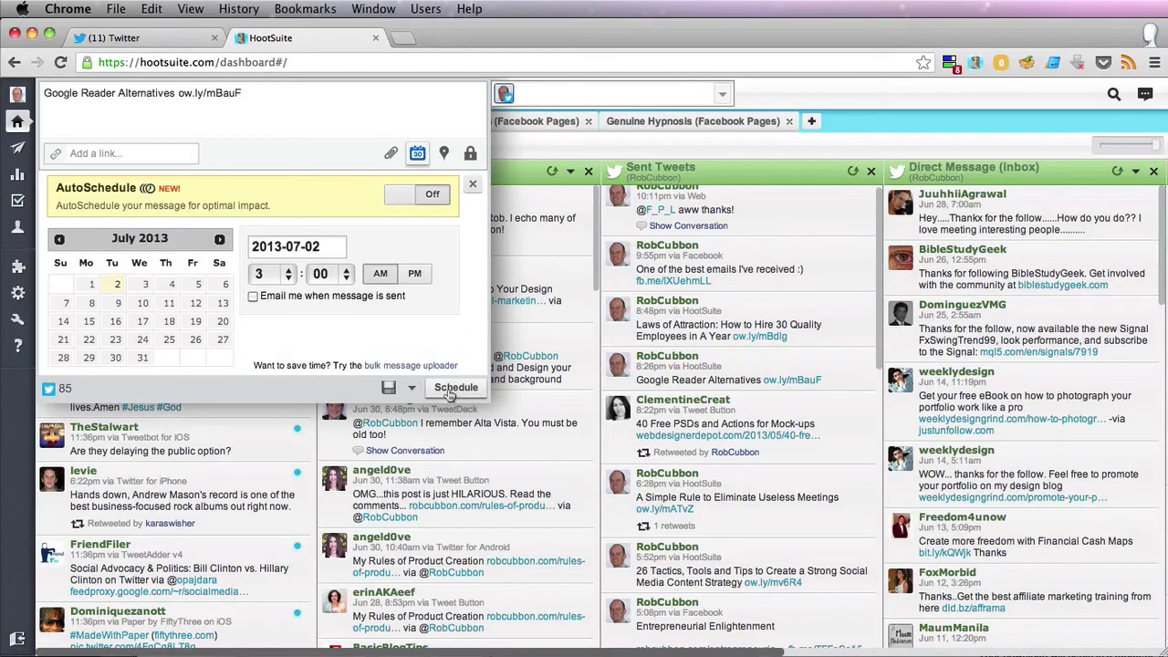
click(450, 392)
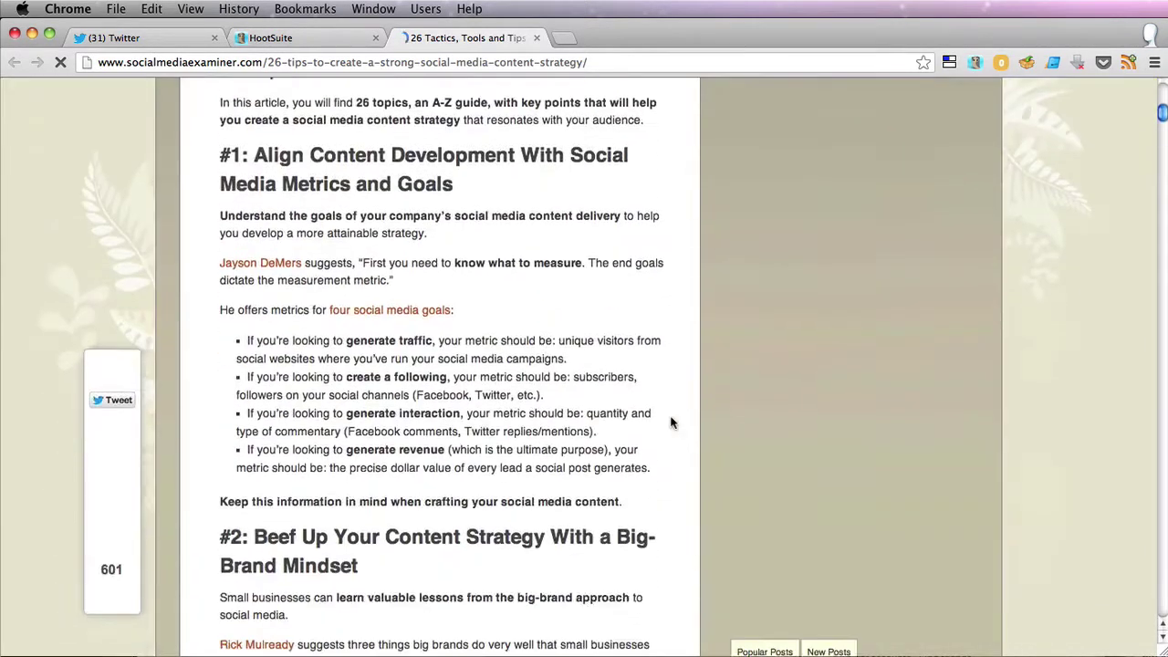
Skim the Social Media Examiner article on 26 tips for a strong social media content strategy
scroll(671, 421, down, 8)
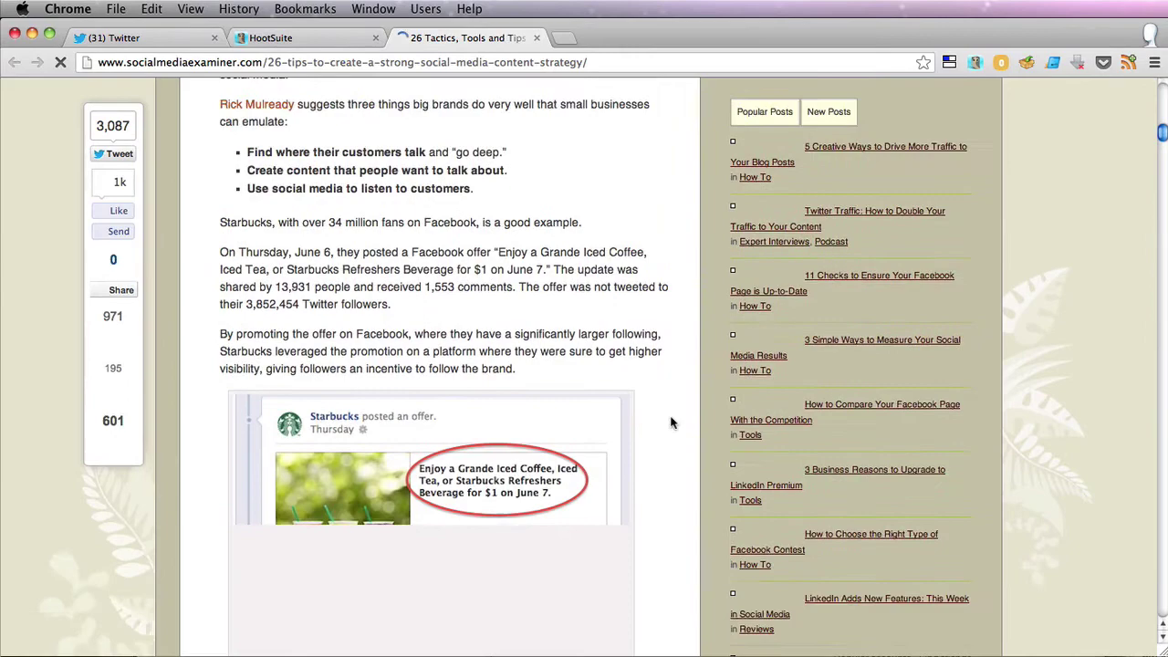
scroll(670, 421, down, 5)
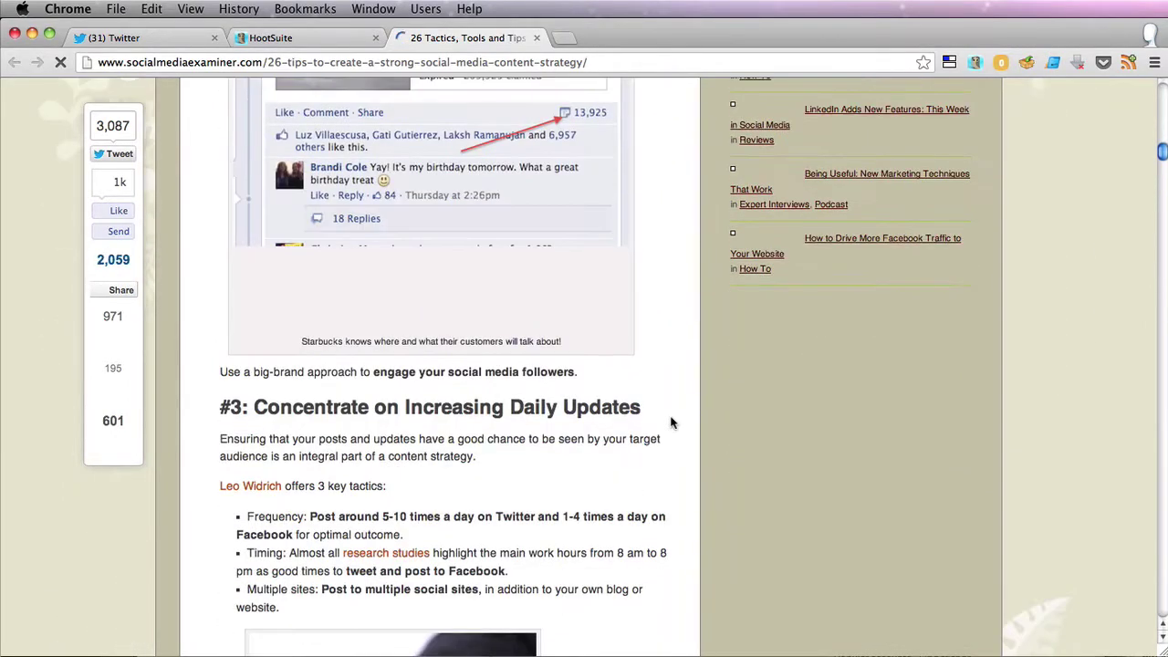
scroll(671, 422, down, 8)
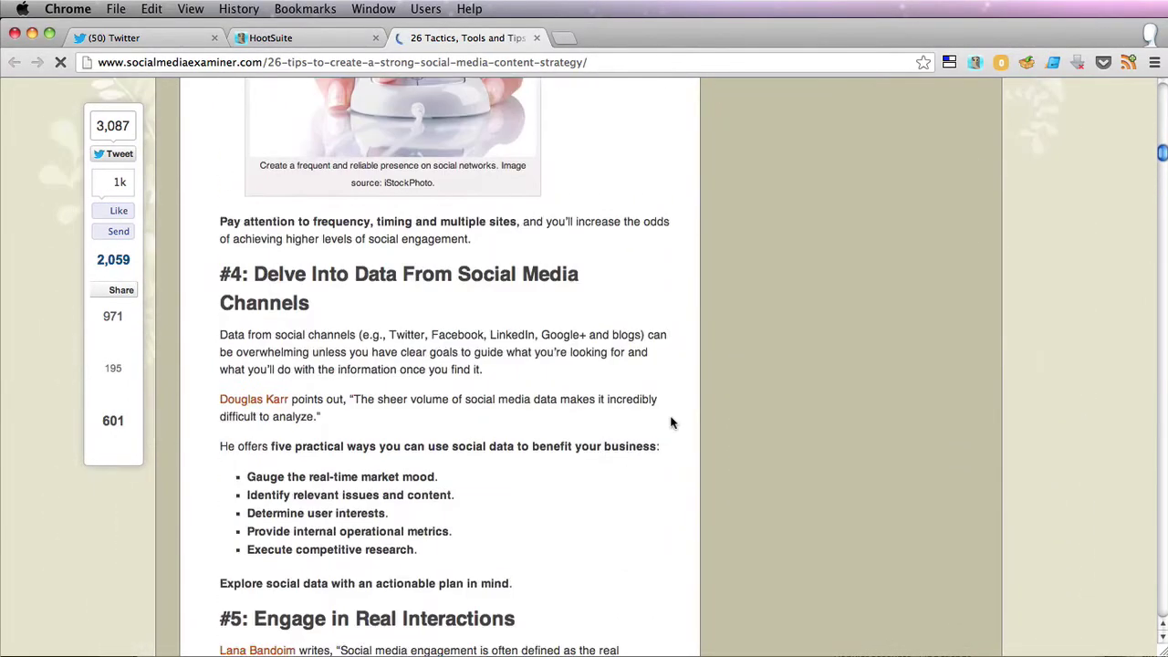
scroll(671, 422, down, 6)
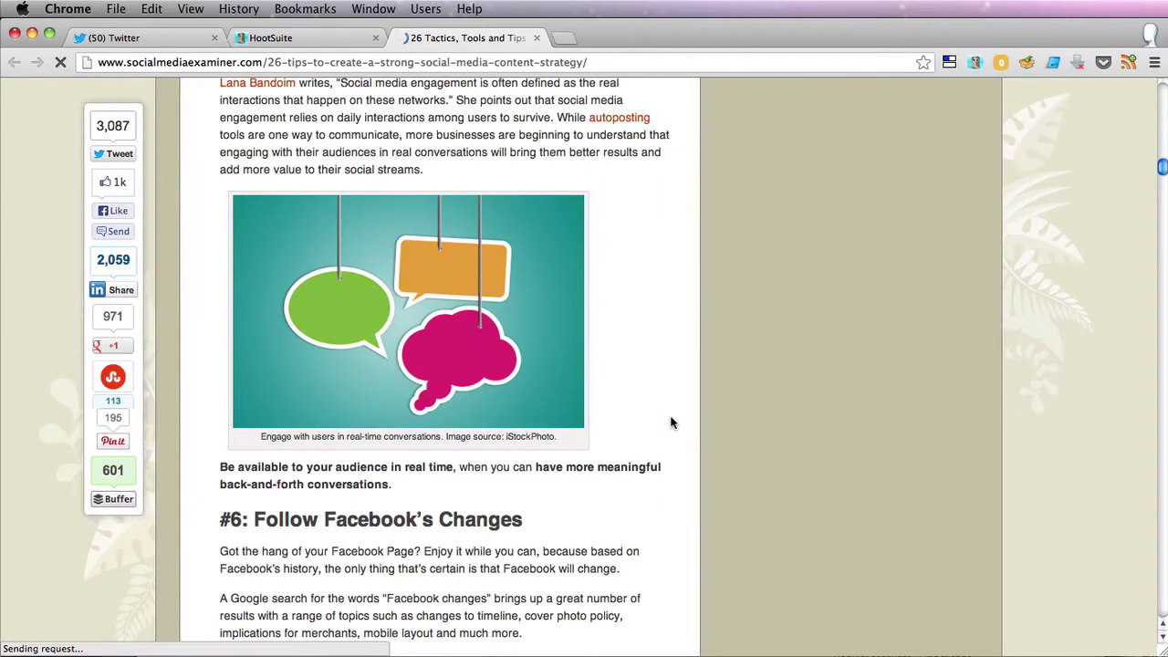
scroll(671, 421, down, 5)
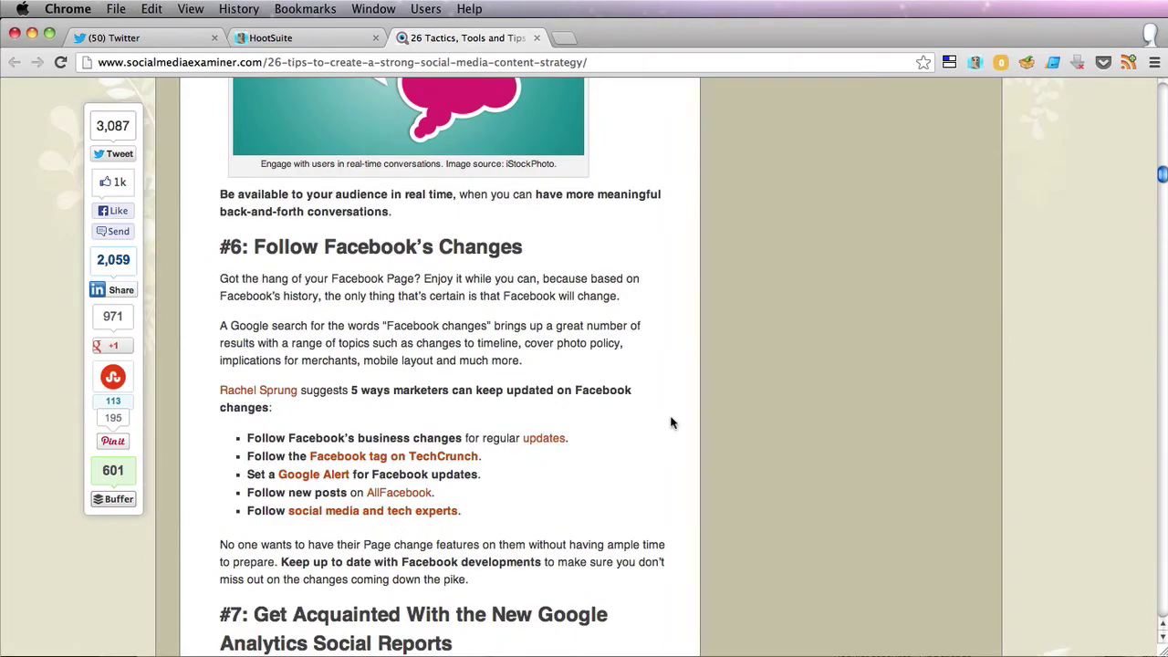
scroll(671, 420, up, 20)
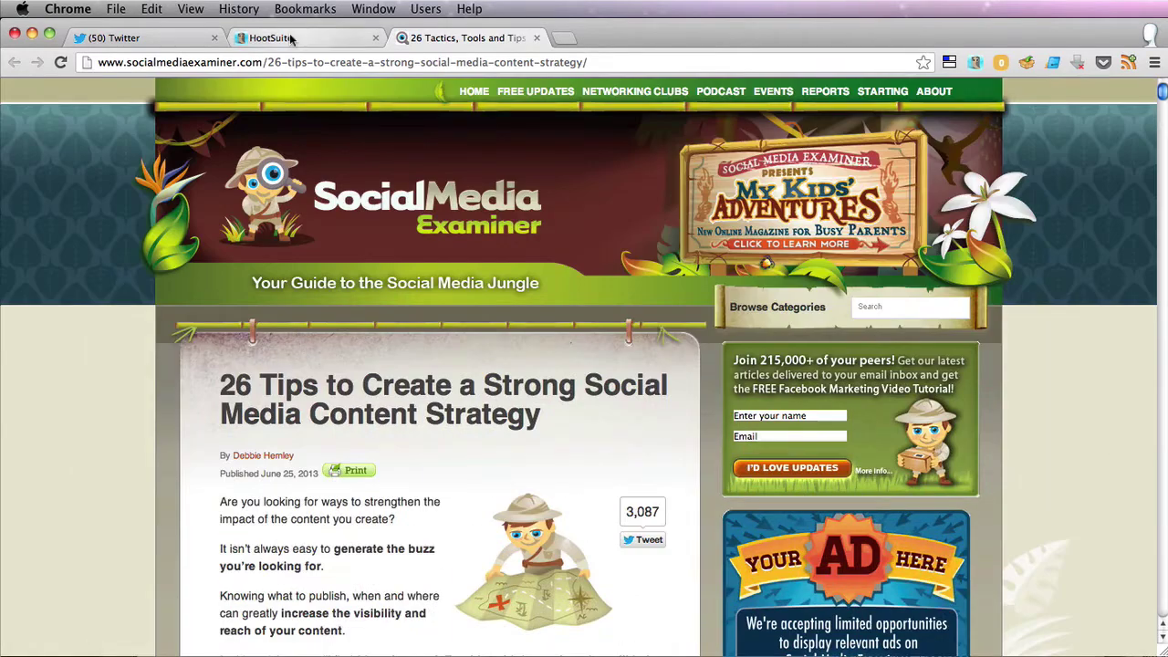
Return to HootSuite and copy the "26 Tactics, Tools and Tips" sent tweet with its ow.ly/mv6R4 link into a new message
click(290, 38)
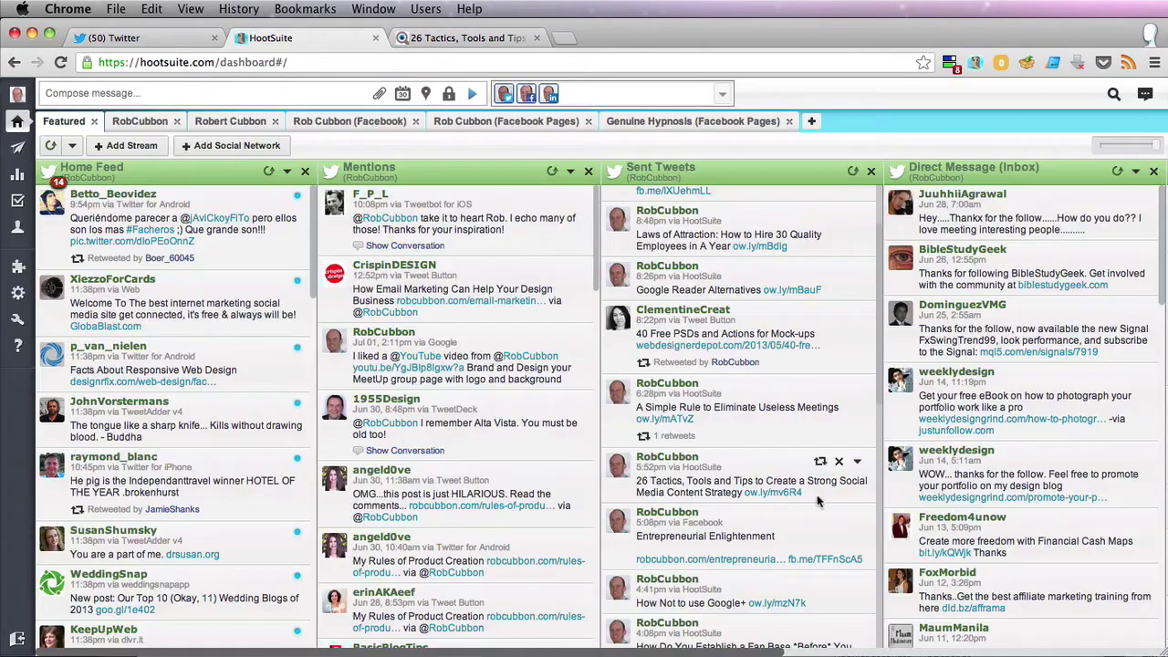
drag(818, 497, 632, 484)
key(cmd+c)
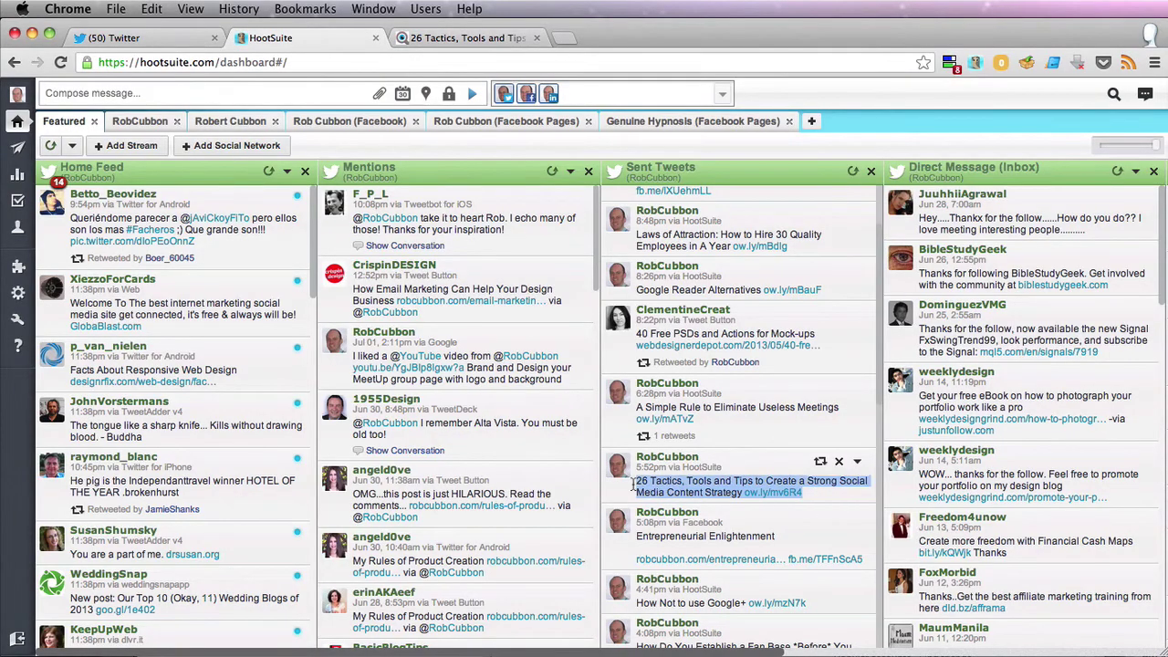
click(159, 93)
key(cmd+v)
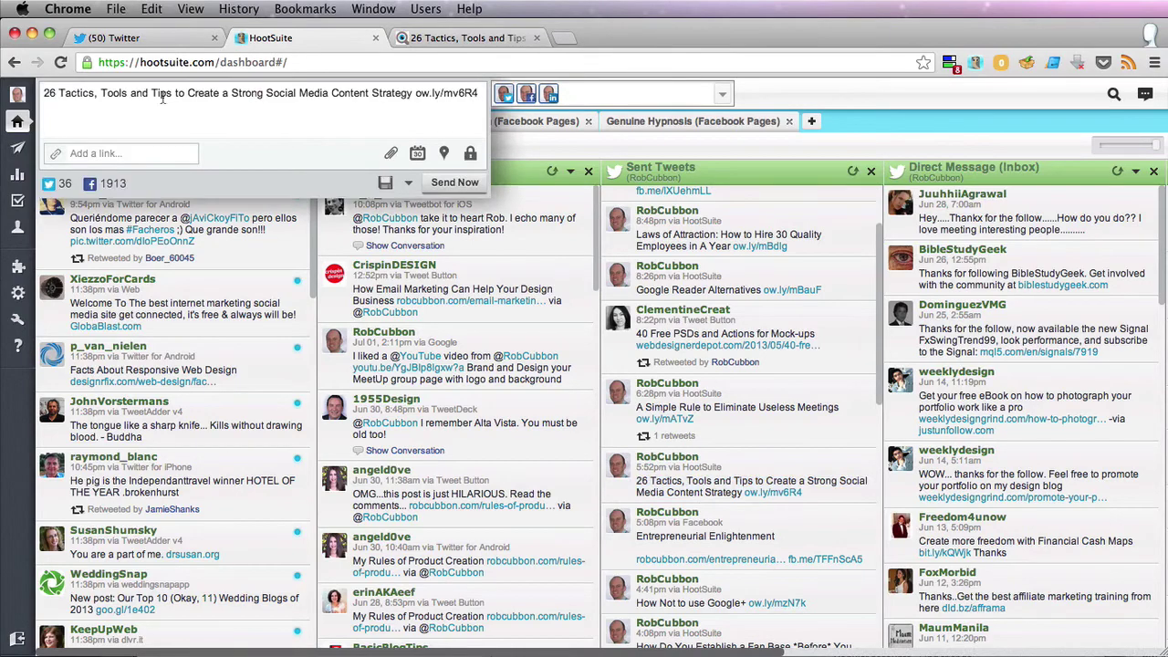
Remove the LinkedIn and Facebook profiles from the message's targets, leaving only Twitter
click(547, 95)
click(547, 95)
click(527, 94)
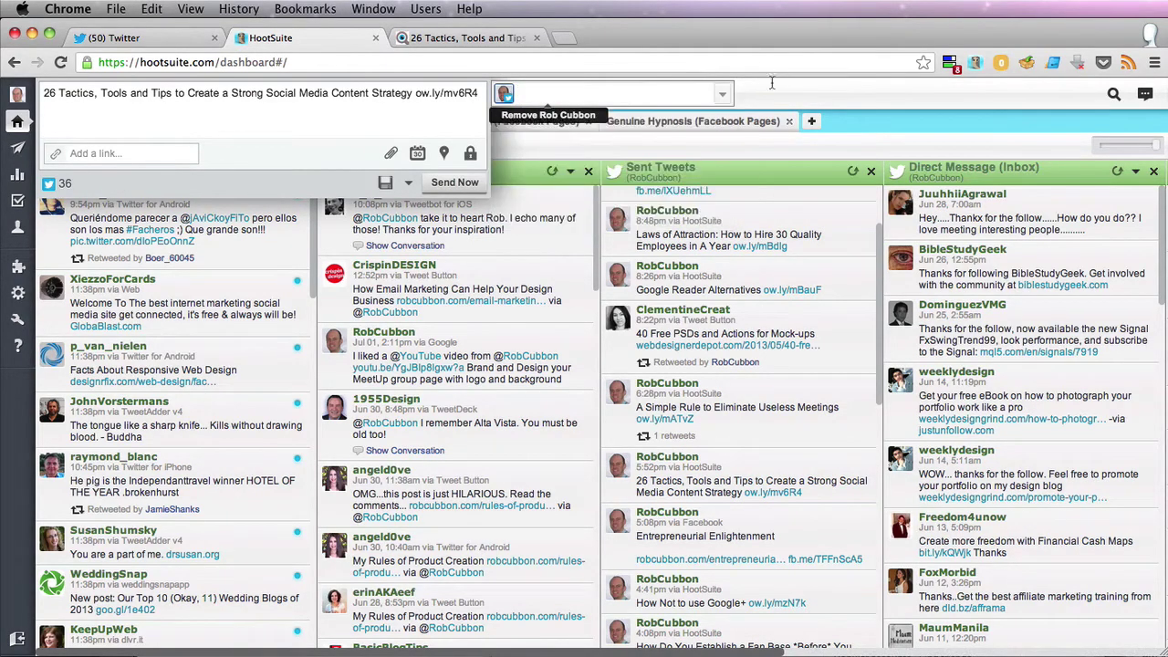
Schedule the "26 Tactics, Tools and Tips" message for 2013-07-03 at 3:10 AM
click(417, 152)
click(262, 273)
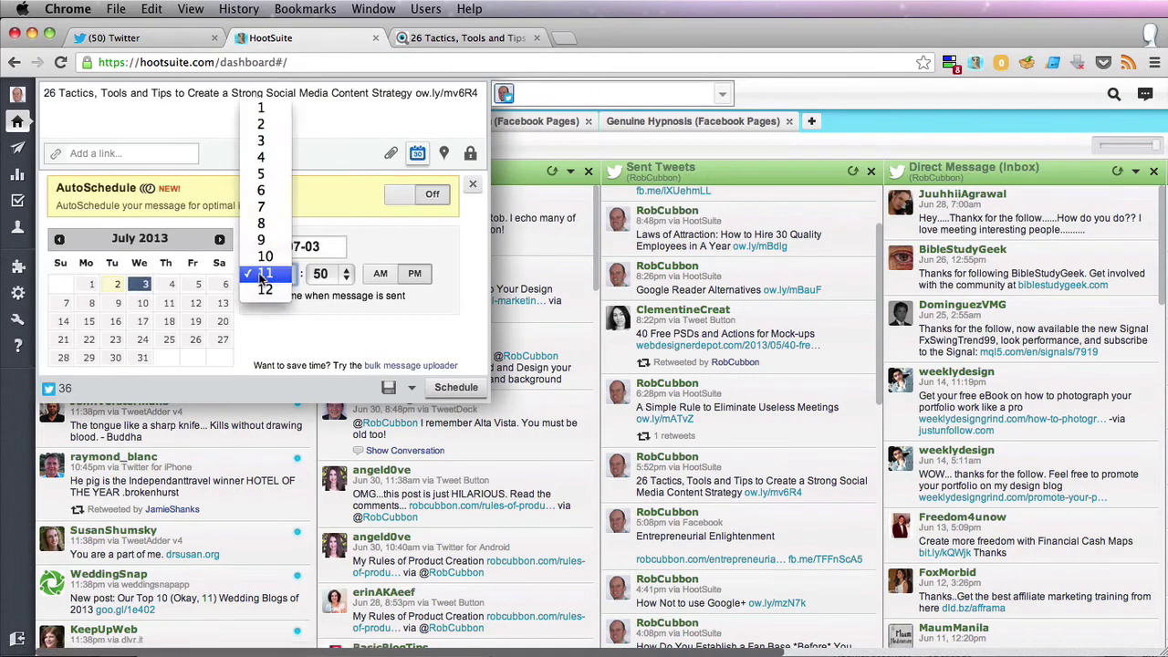
click(260, 146)
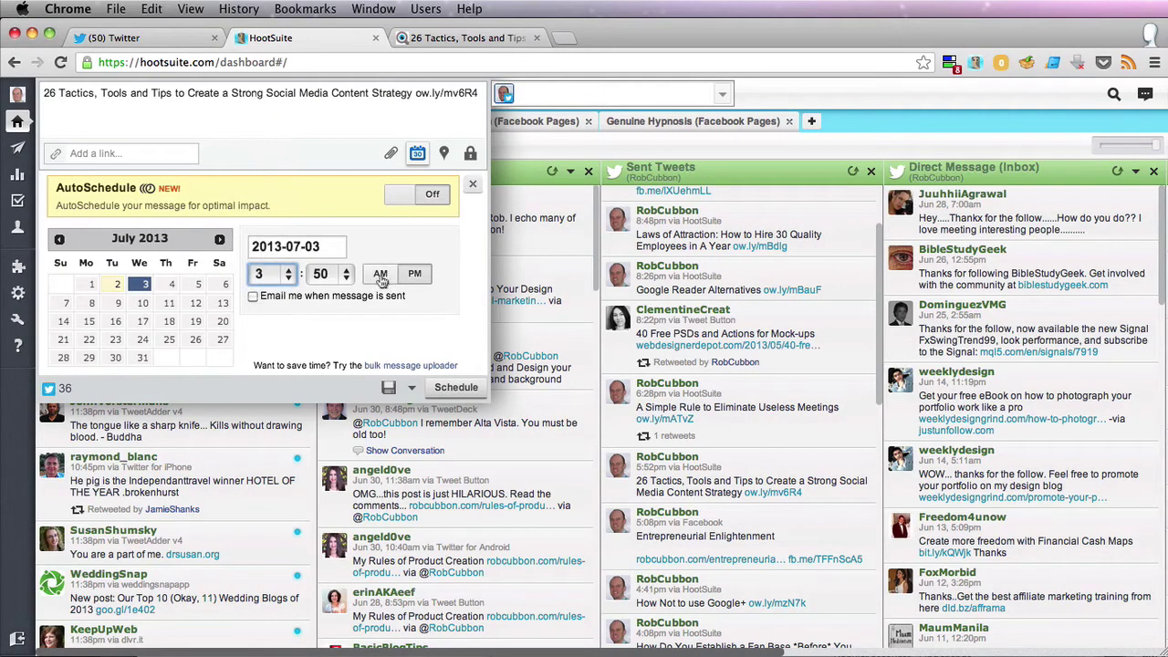
click(328, 274)
click(319, 140)
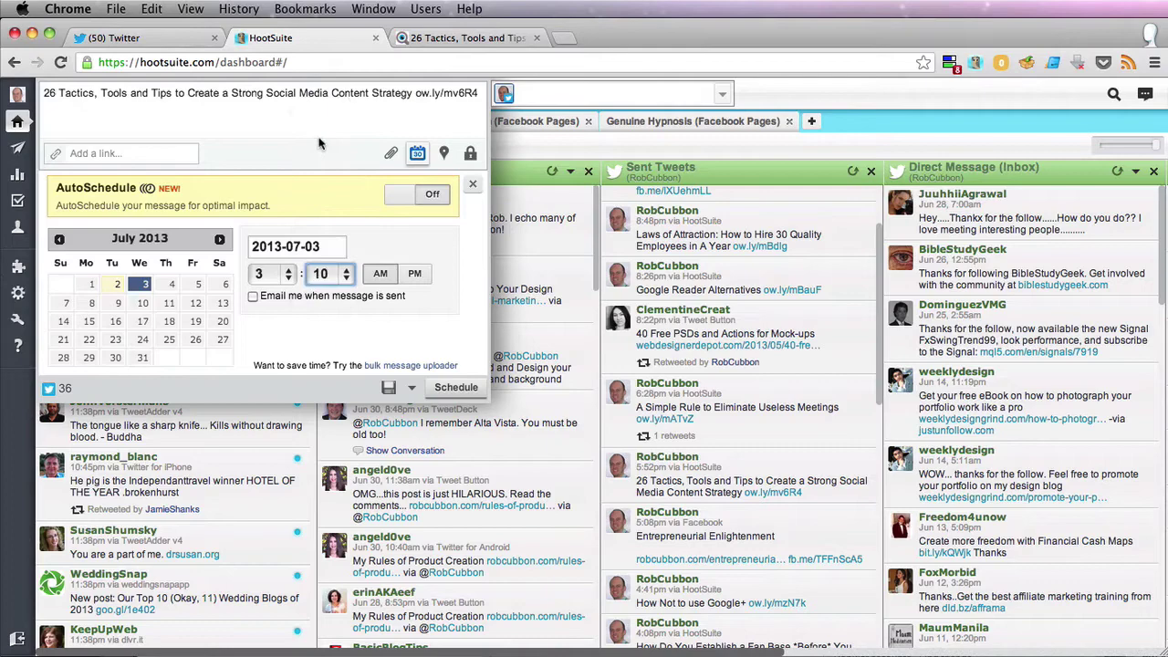
click(461, 390)
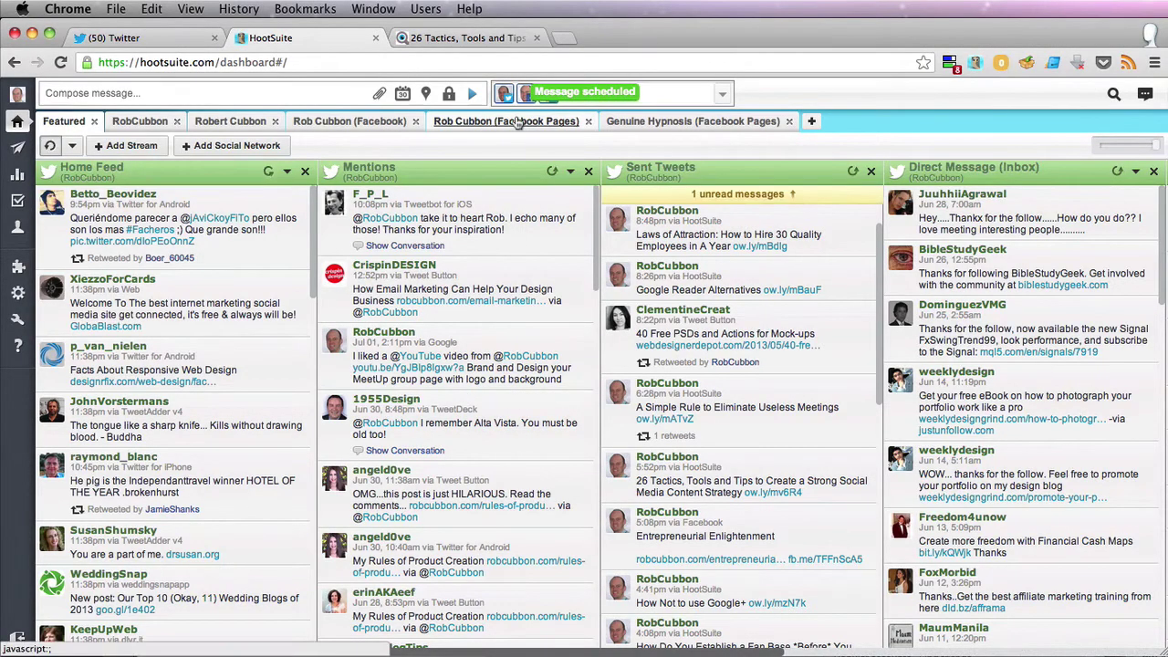
Open the article linked in the "How Not to use Google+" sent tweet and skim through its content
click(604, 88)
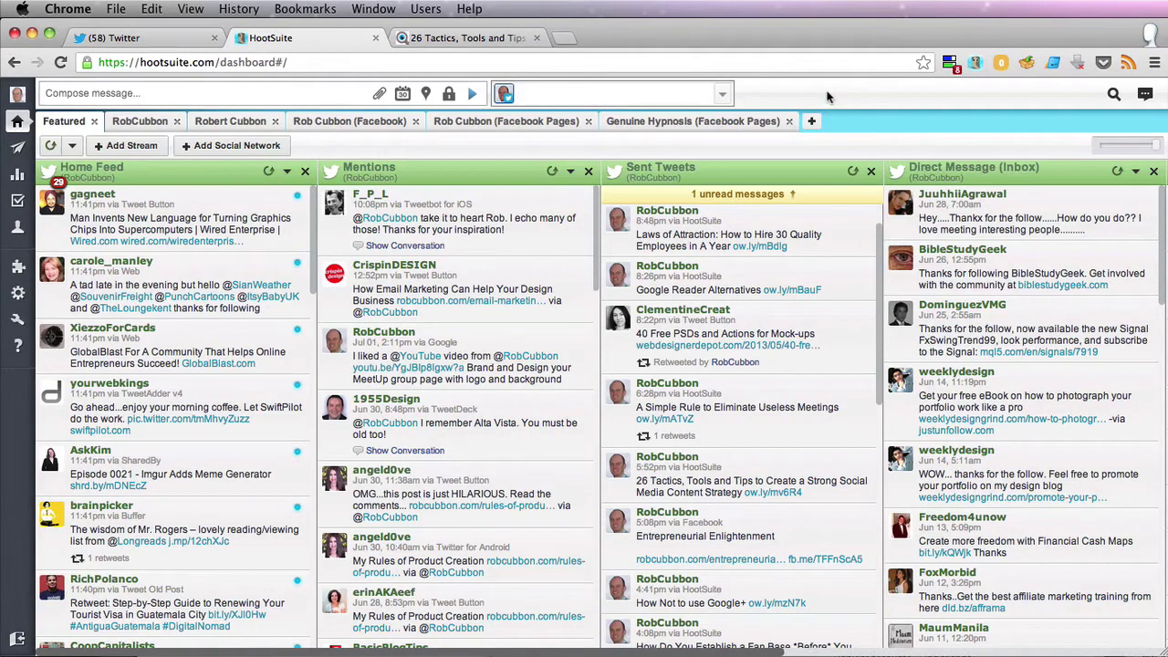
scroll(803, 265, down, 2)
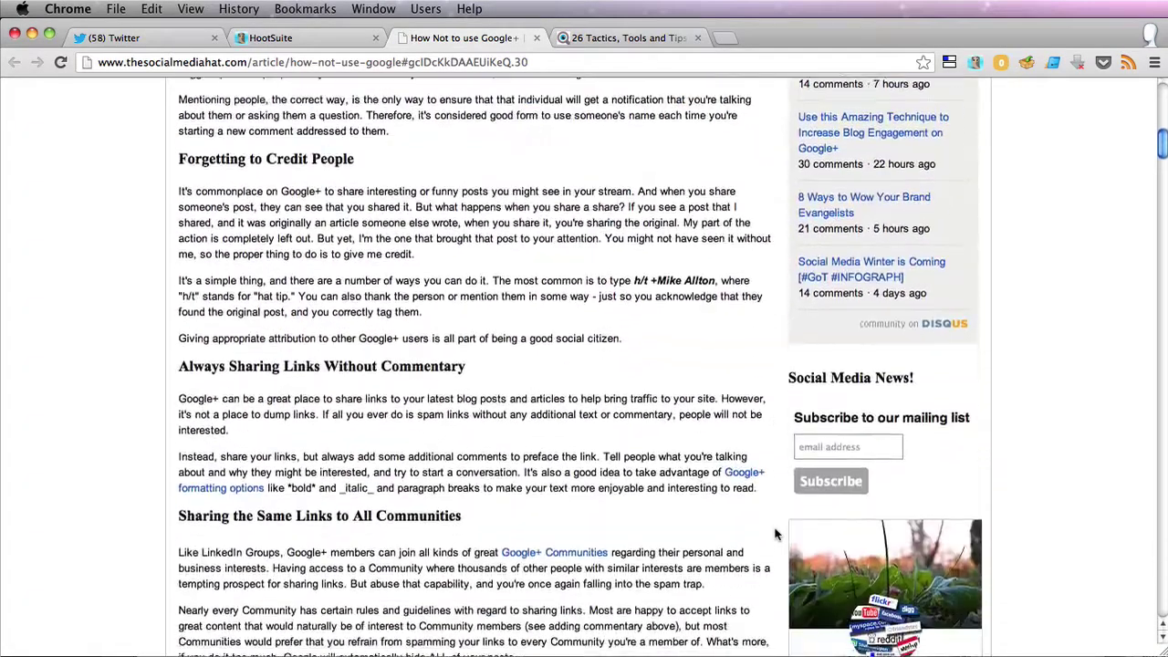
scroll(775, 534, down, 2)
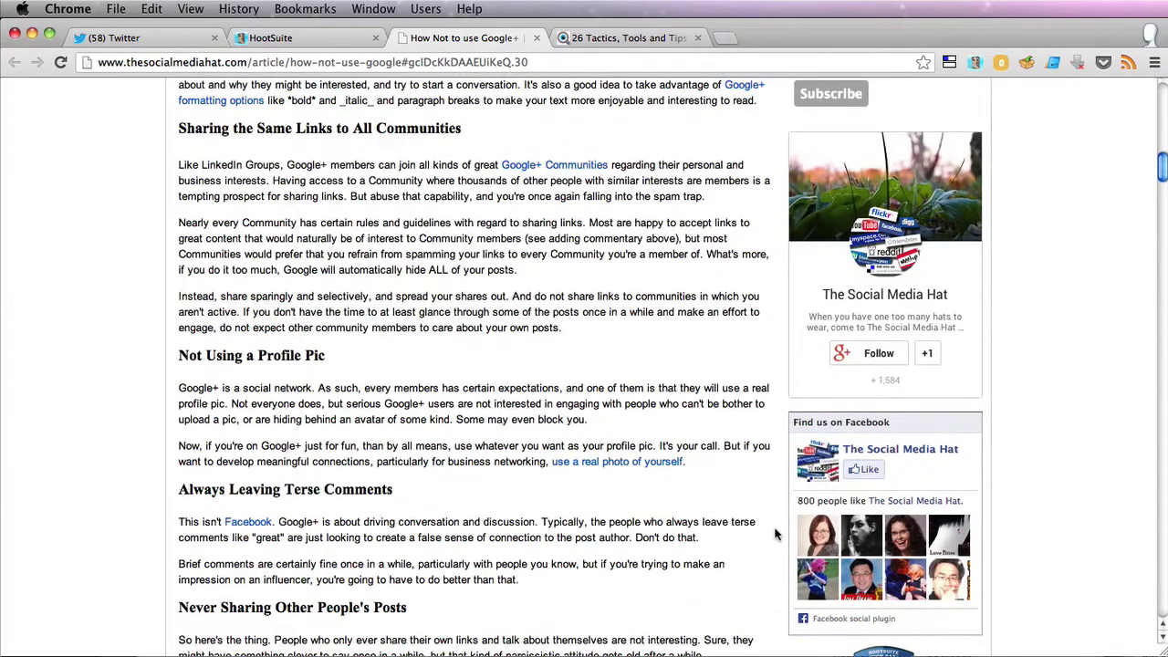
scroll(776, 534, up, 15)
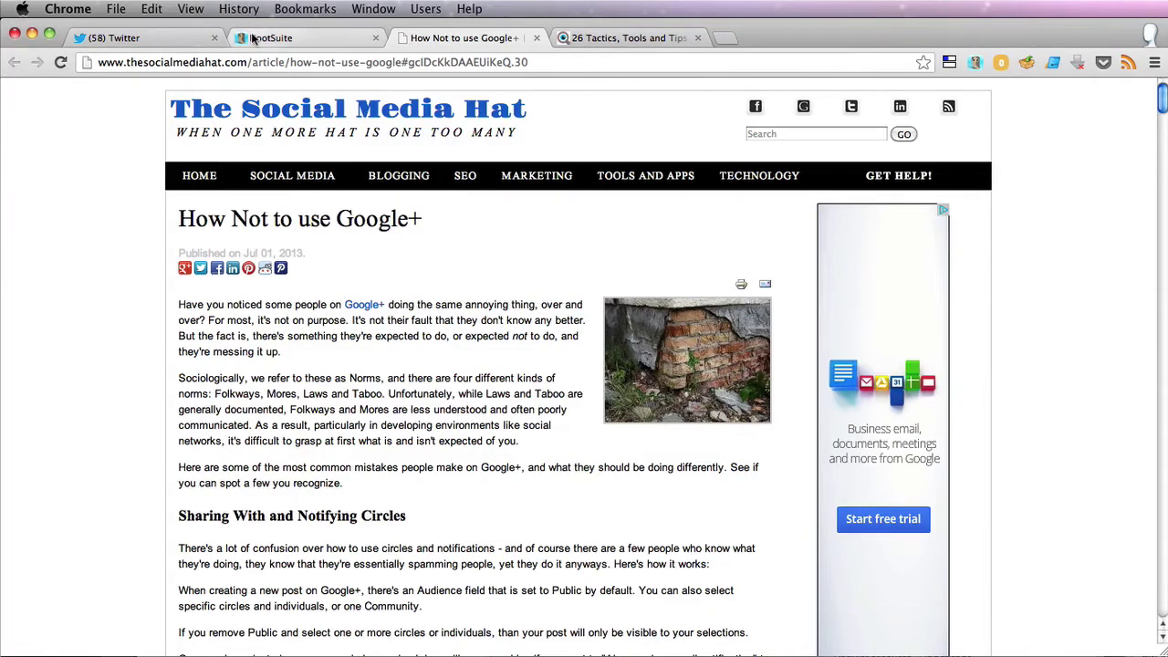
Return to HootSuite and copy the "How Not to use Google+ ow.ly/mzN7k" sent tweet into a new message
click(273, 37)
drag(806, 526, 674, 526)
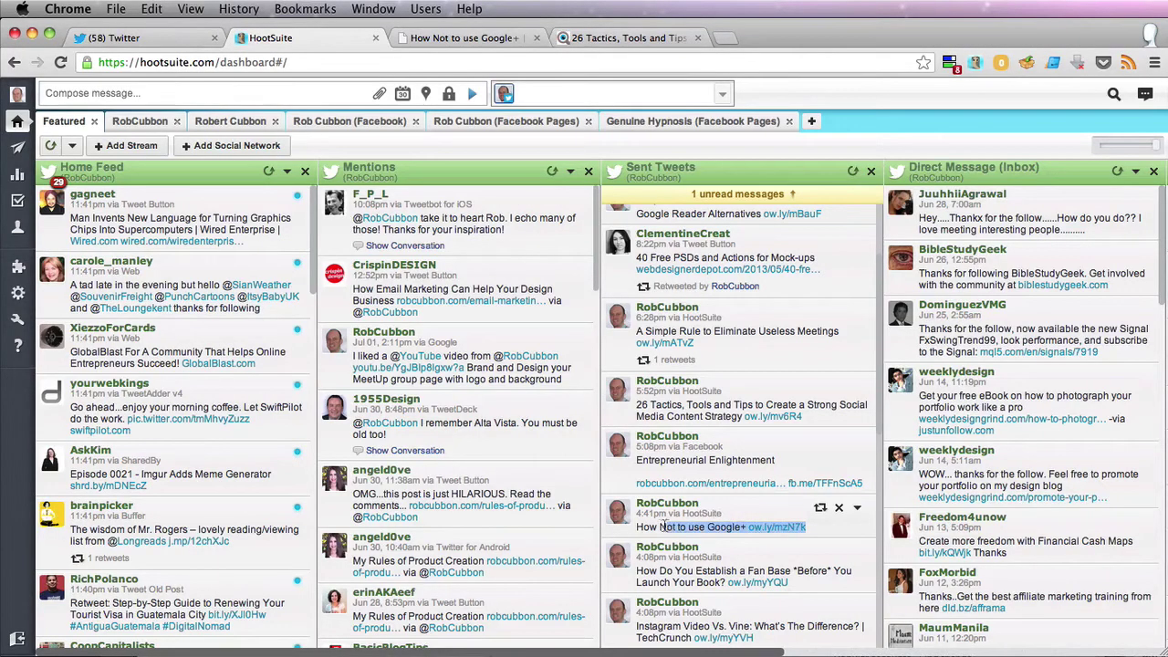
click(260, 92)
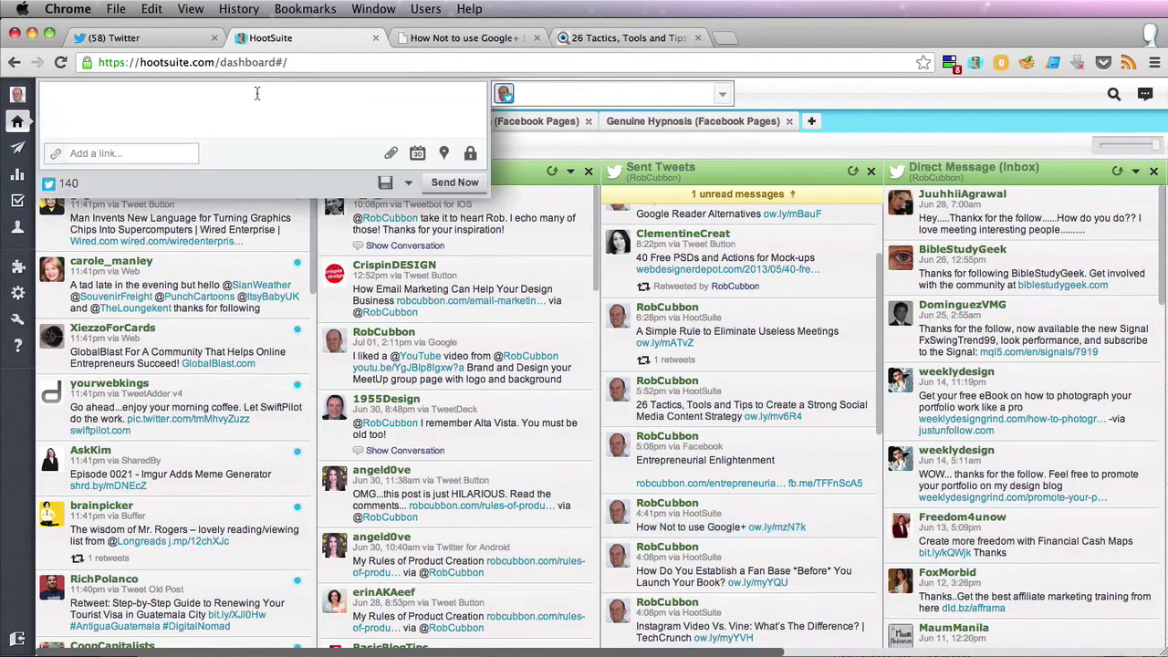
text(How Not to use Google+ ow.ly/mzN7k)
Schedule the "How Not to use Google+" message for 2013-07-03 at 3:20 AM
click(417, 153)
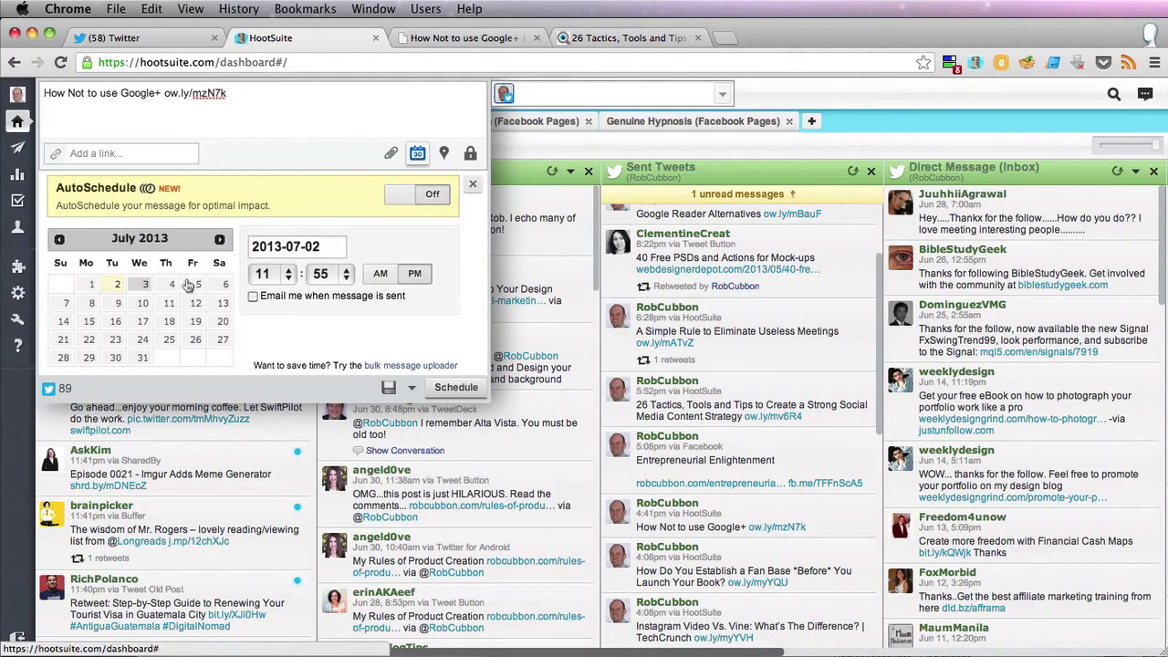
click(145, 284)
click(263, 274)
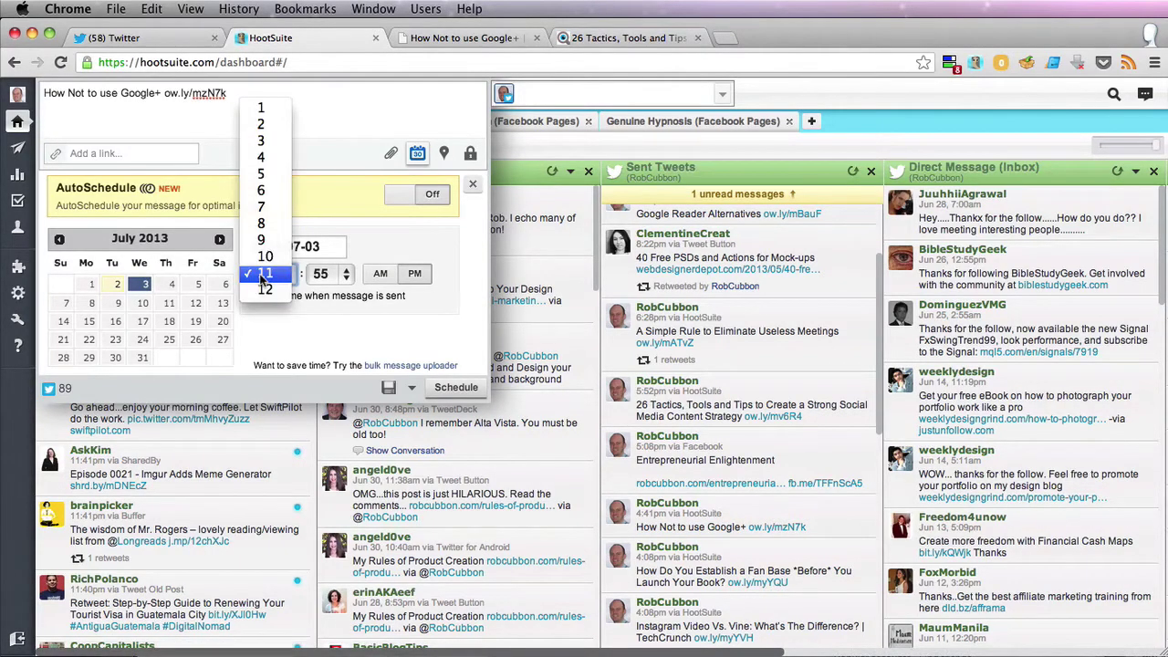
click(263, 140)
click(330, 281)
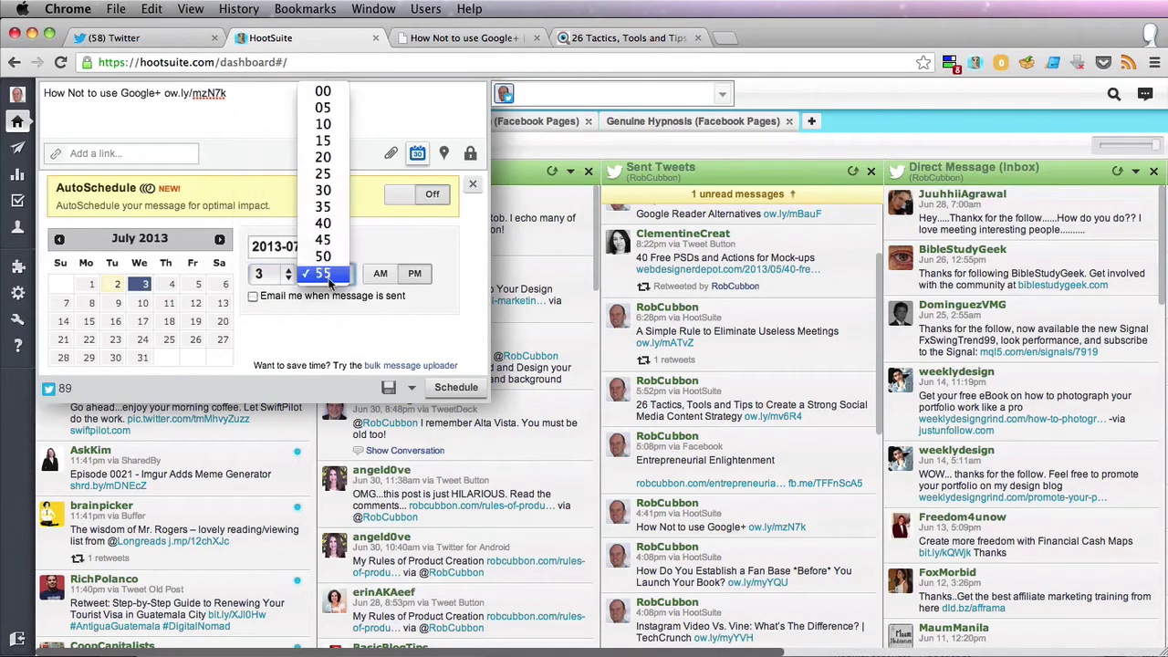
click(323, 156)
click(377, 276)
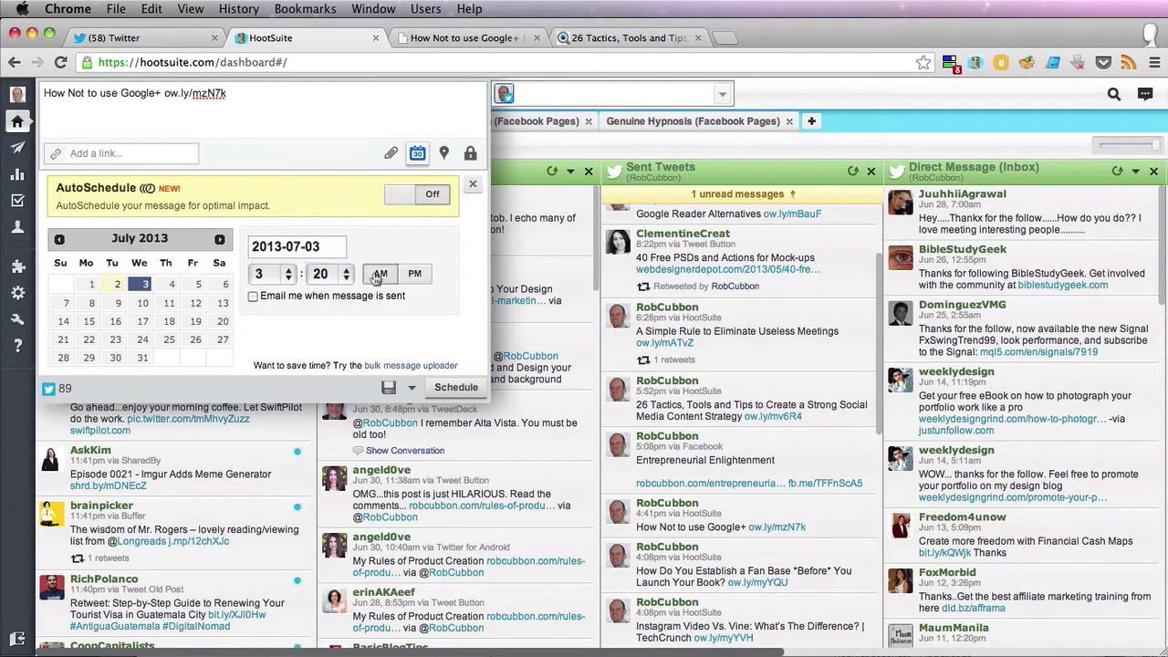
click(448, 389)
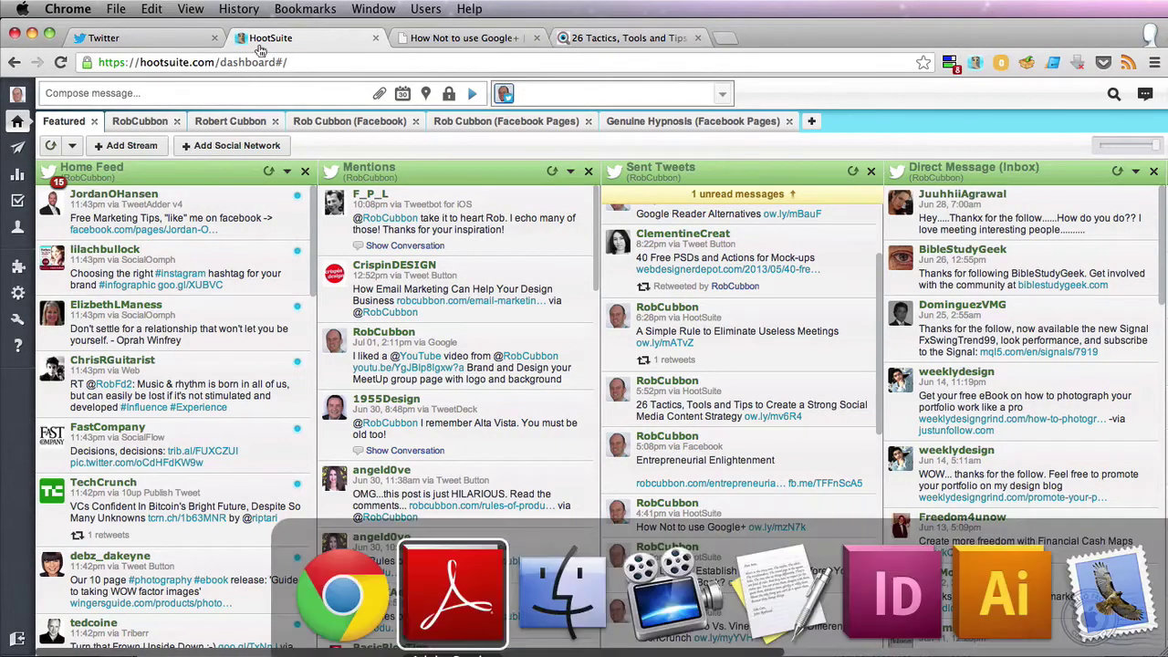
Copy the "Styling a WordPress Child Theme with Genesis" tweet and its link from tweets.rtf in TextEdit into a new HootSuite message
click(782, 593)
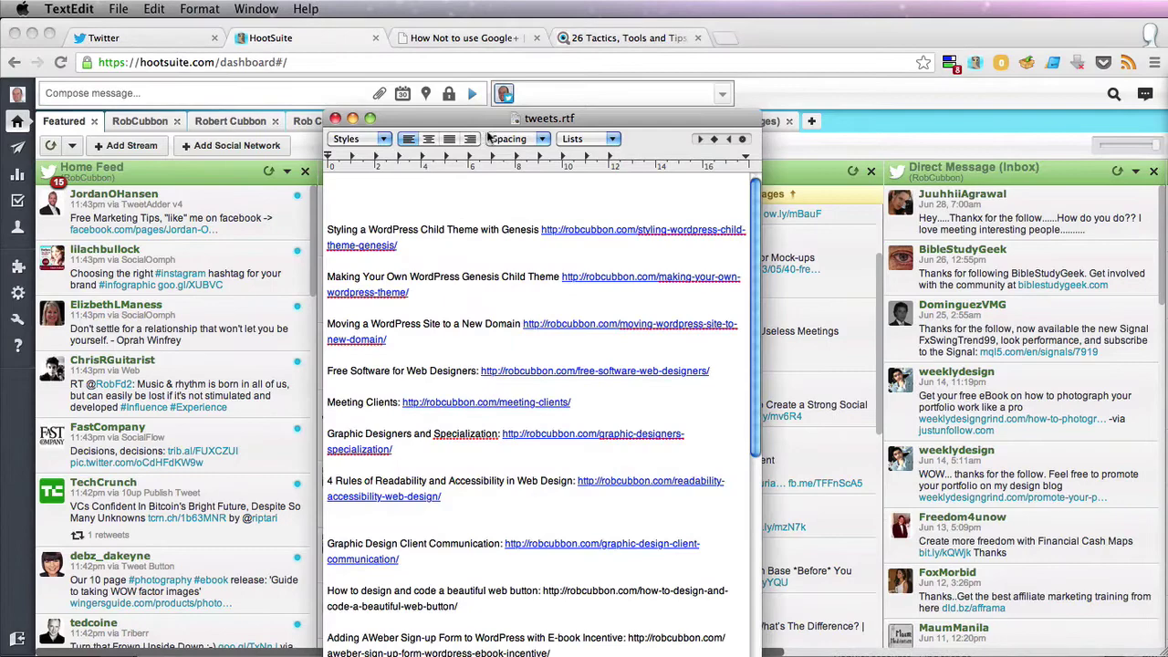
drag(508, 123, 510, 83)
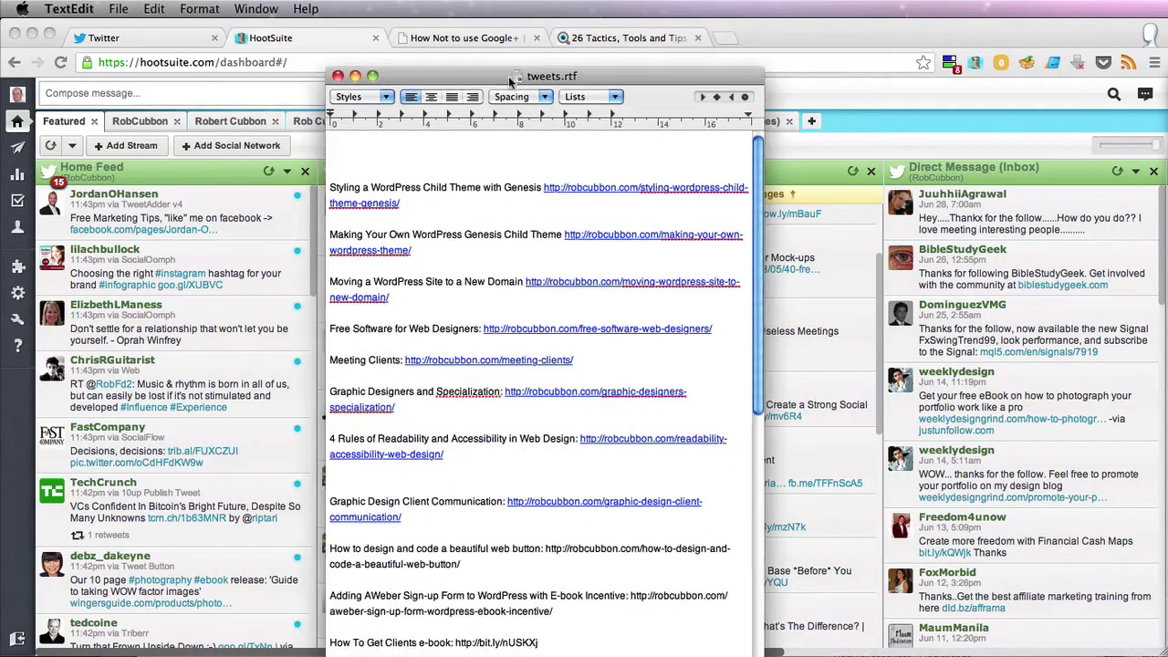
triple_click(489, 187)
key(super+c)
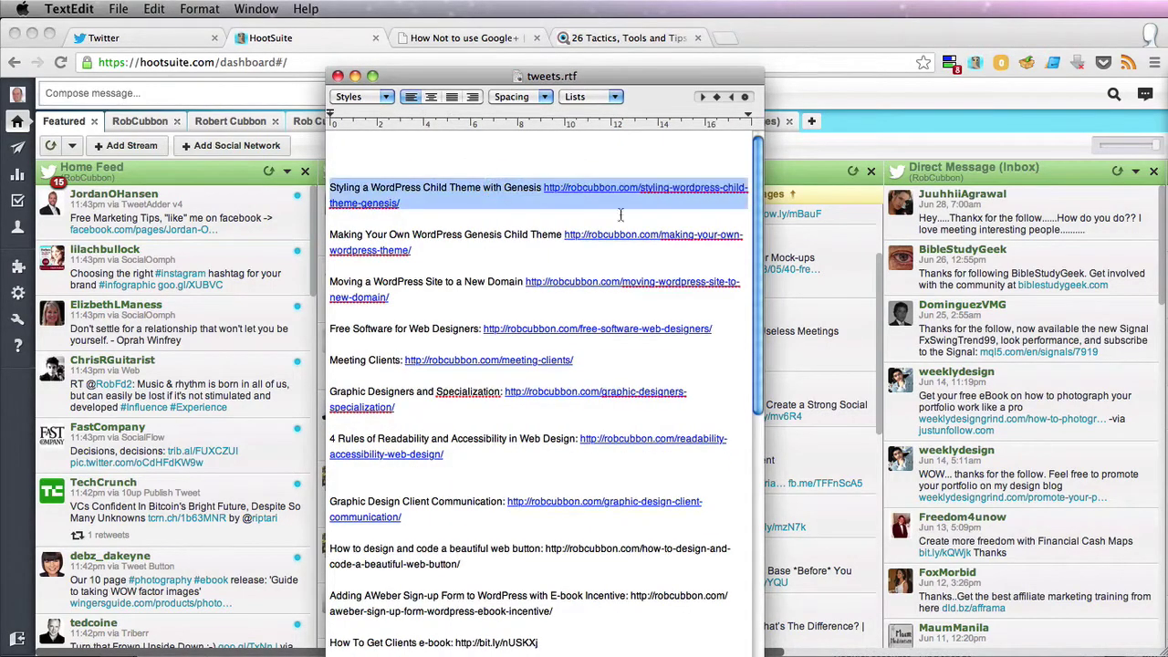
click(916, 151)
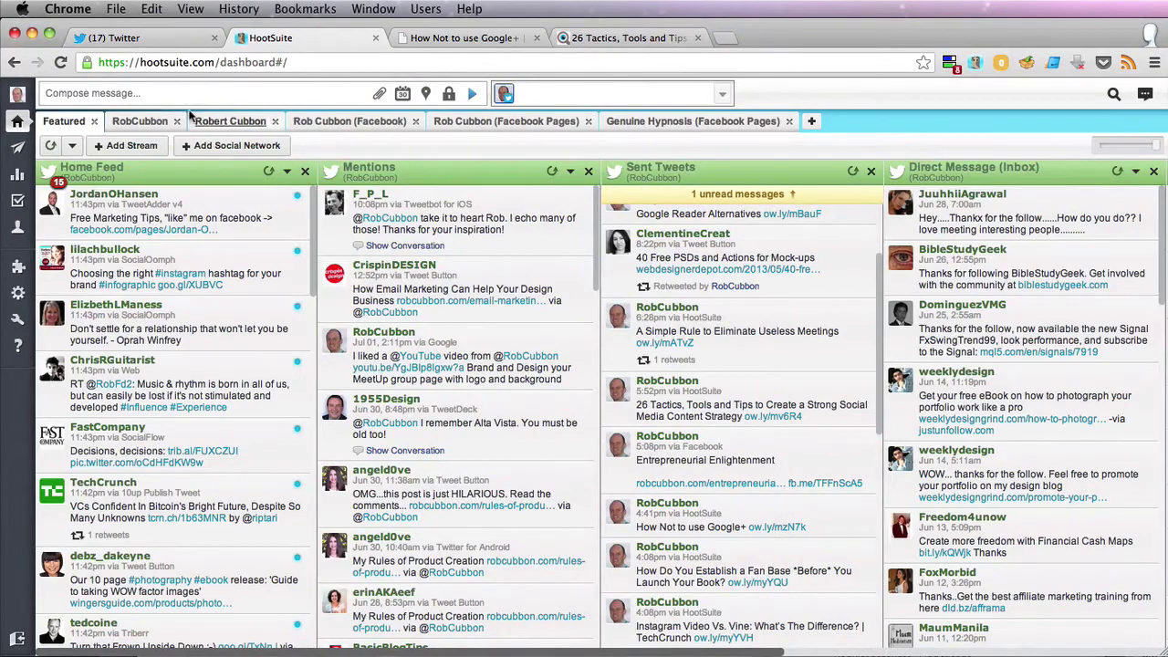
click(217, 94)
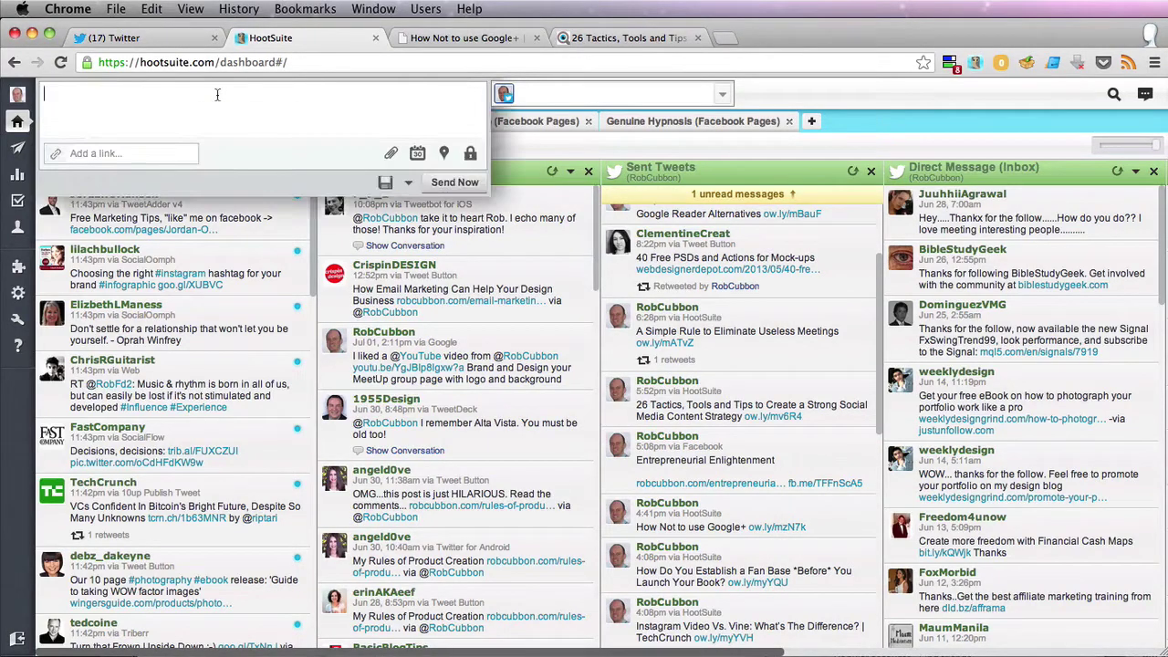
key(super+v)
Schedule the "Styling a WordPress Child Theme with Genesis" message for 2013-07-03 at 3:30 AM
click(417, 153)
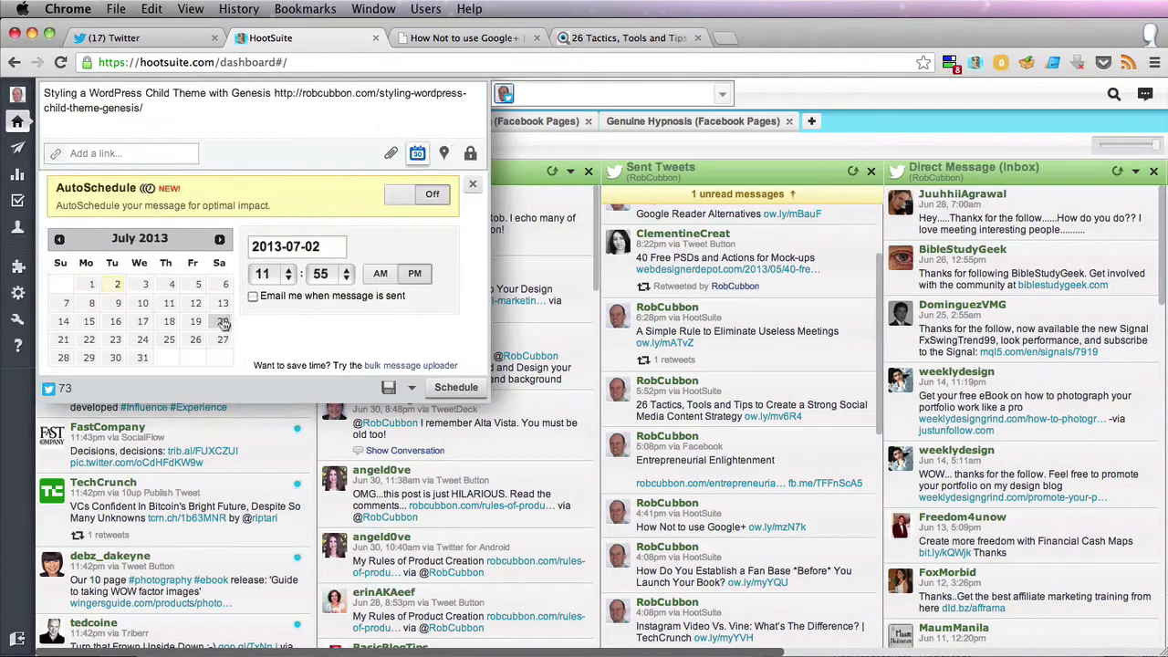
click(145, 284)
click(264, 274)
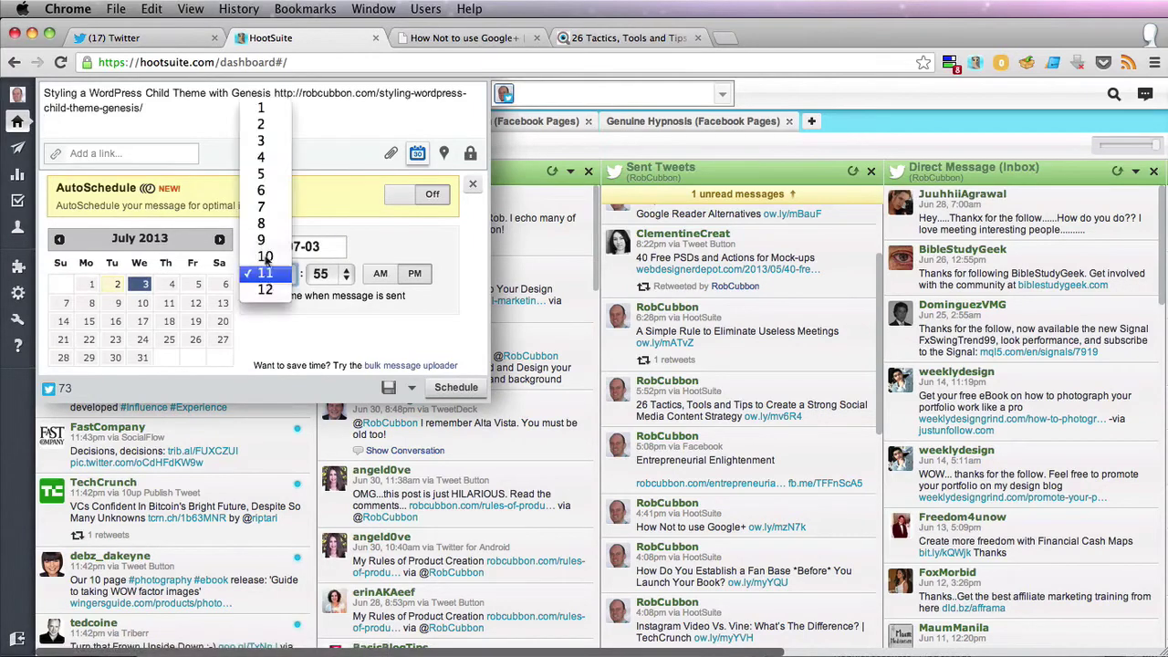
click(261, 141)
click(324, 274)
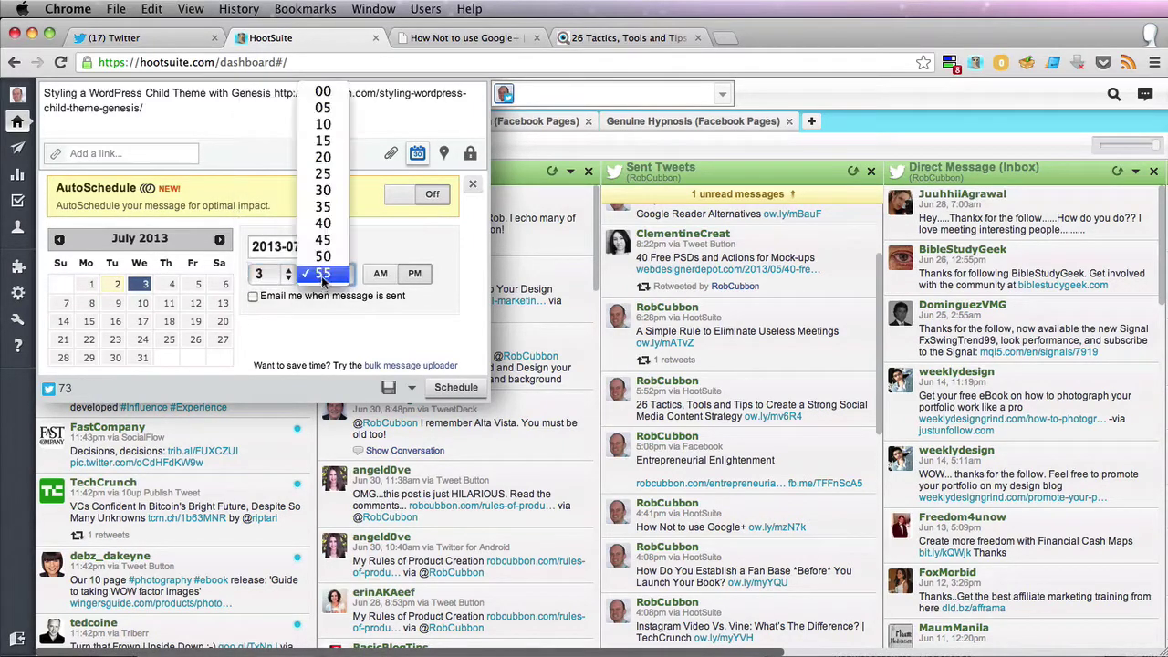
click(324, 190)
click(379, 273)
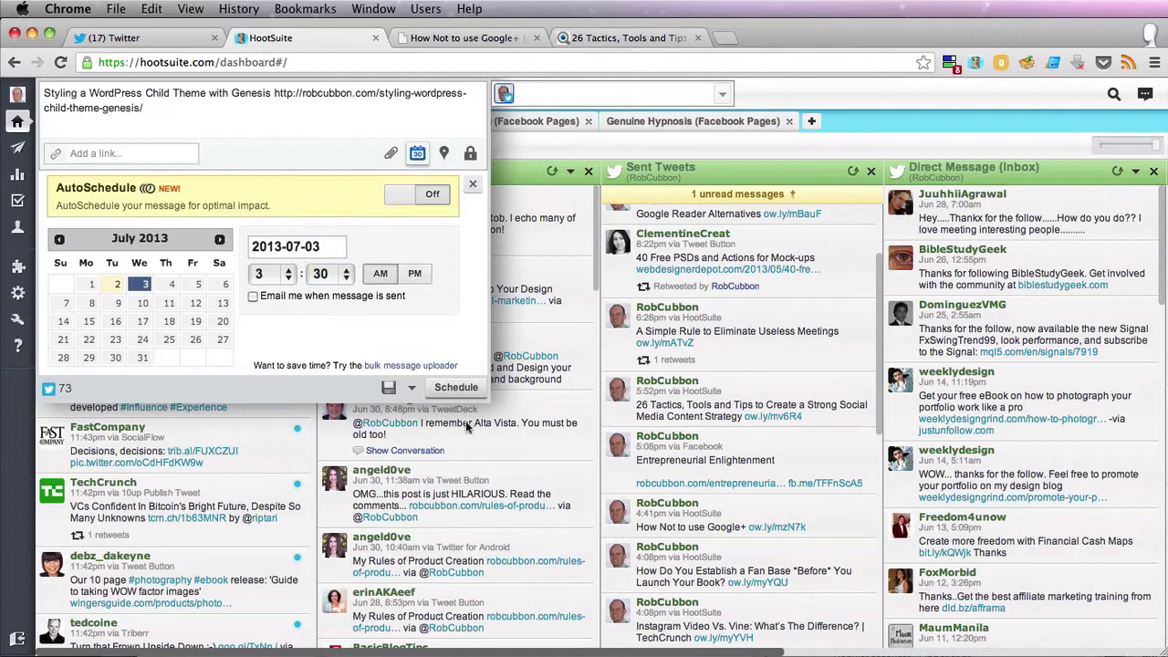
click(447, 386)
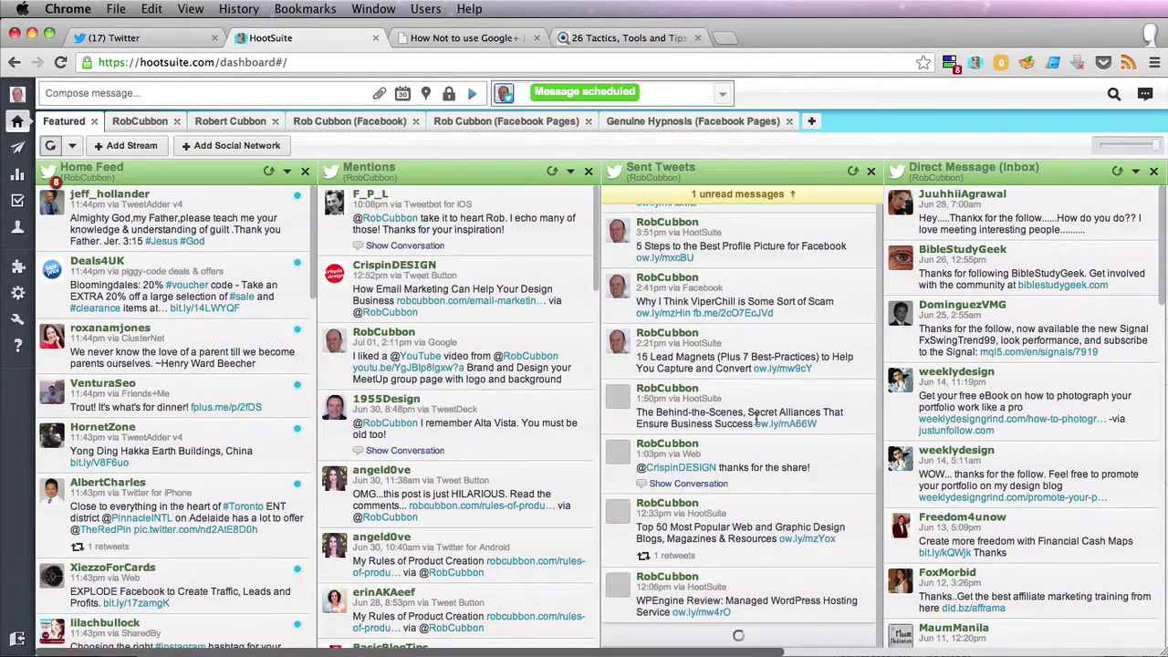
Look back through the older entries in the Sent Tweets stream for tweets worth reusing
scroll(756, 420, down, 8)
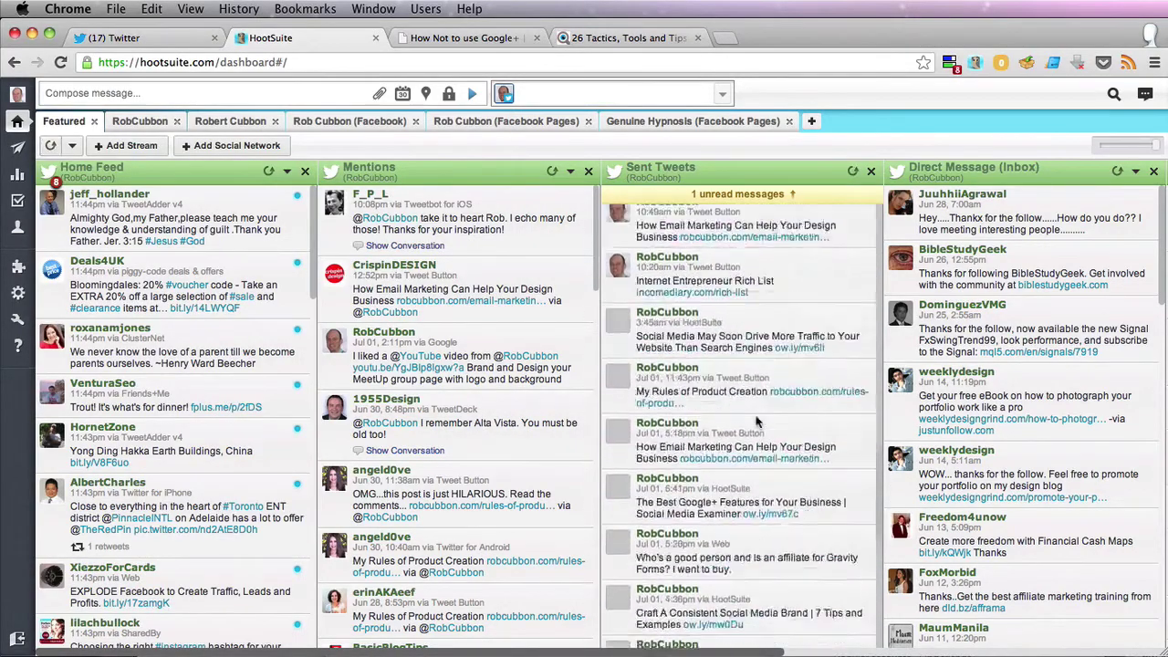
scroll(756, 420, down, 10)
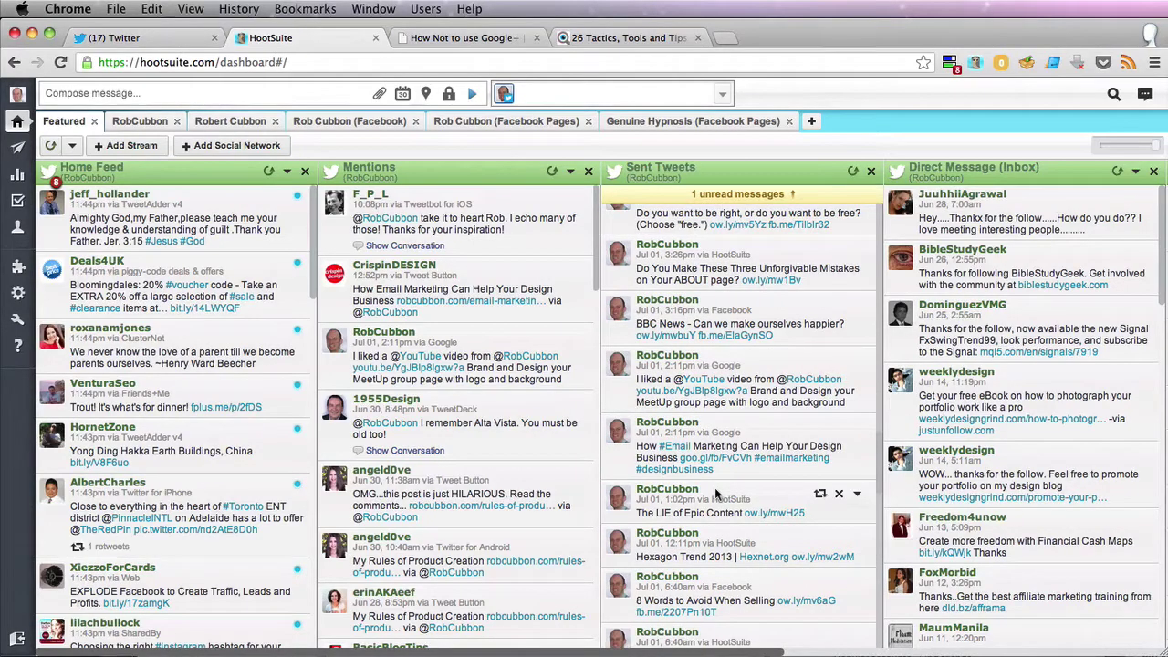
scroll(714, 487, down, 10)
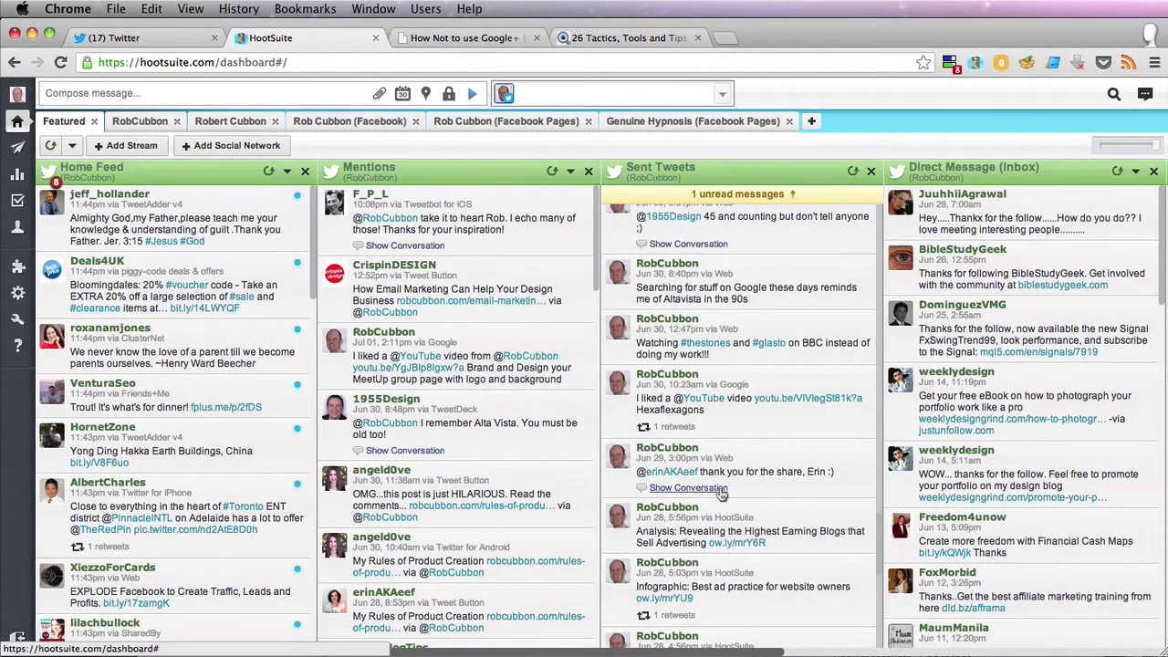
scroll(721, 493, down, 2)
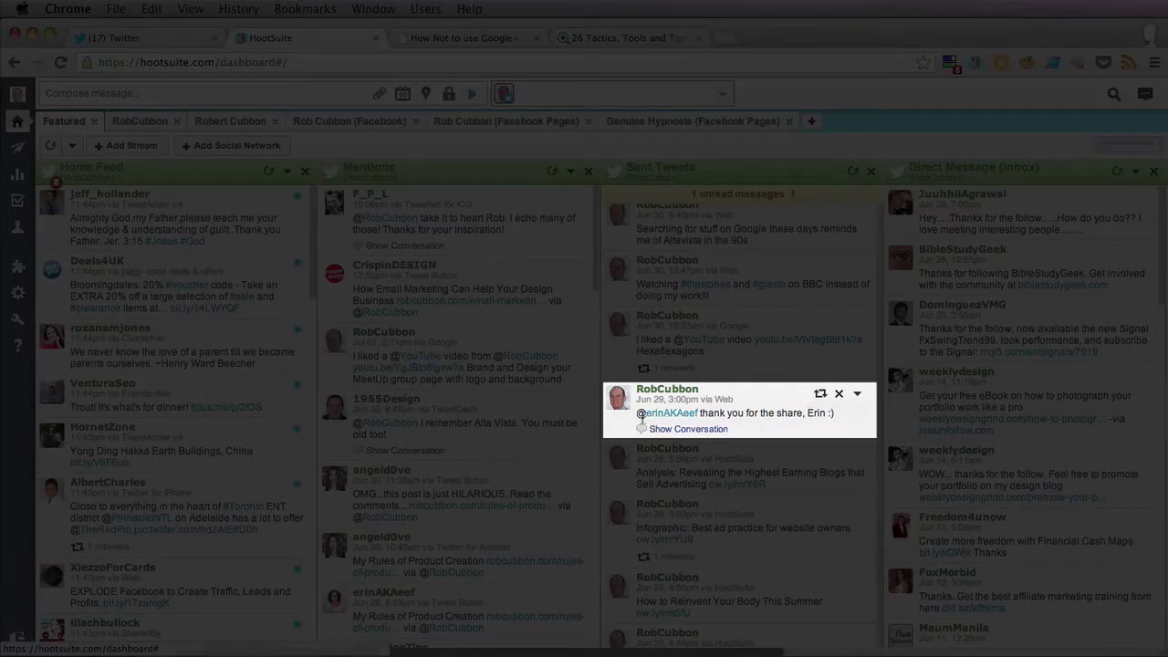
scroll(653, 419, down, 5)
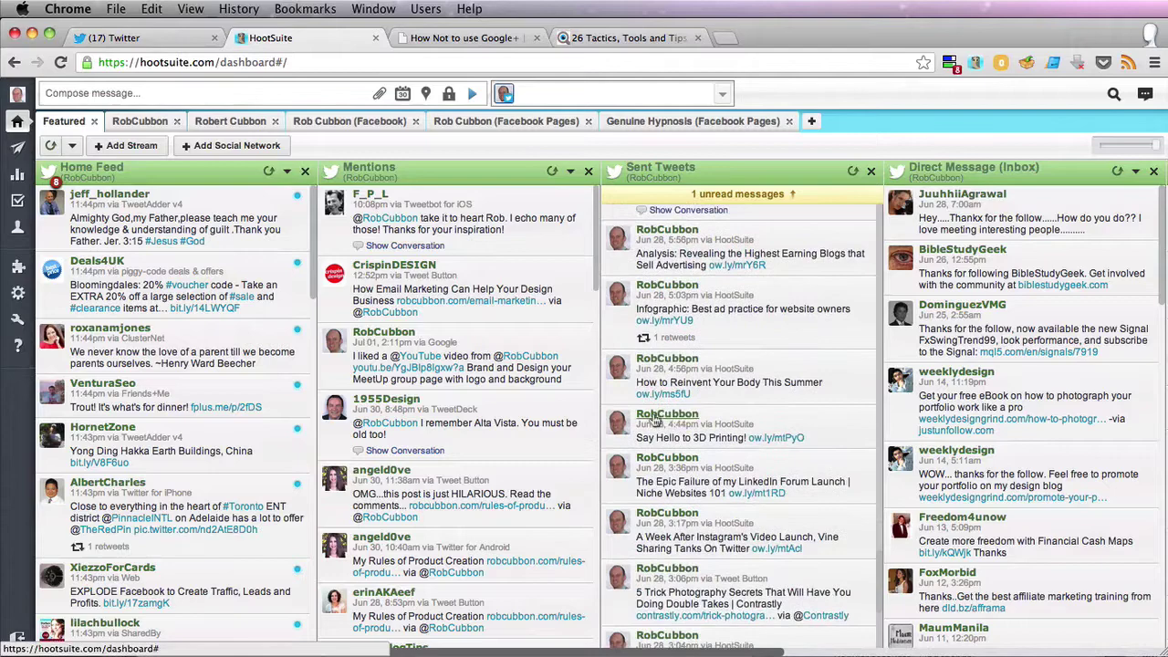
scroll(653, 418, down, 8)
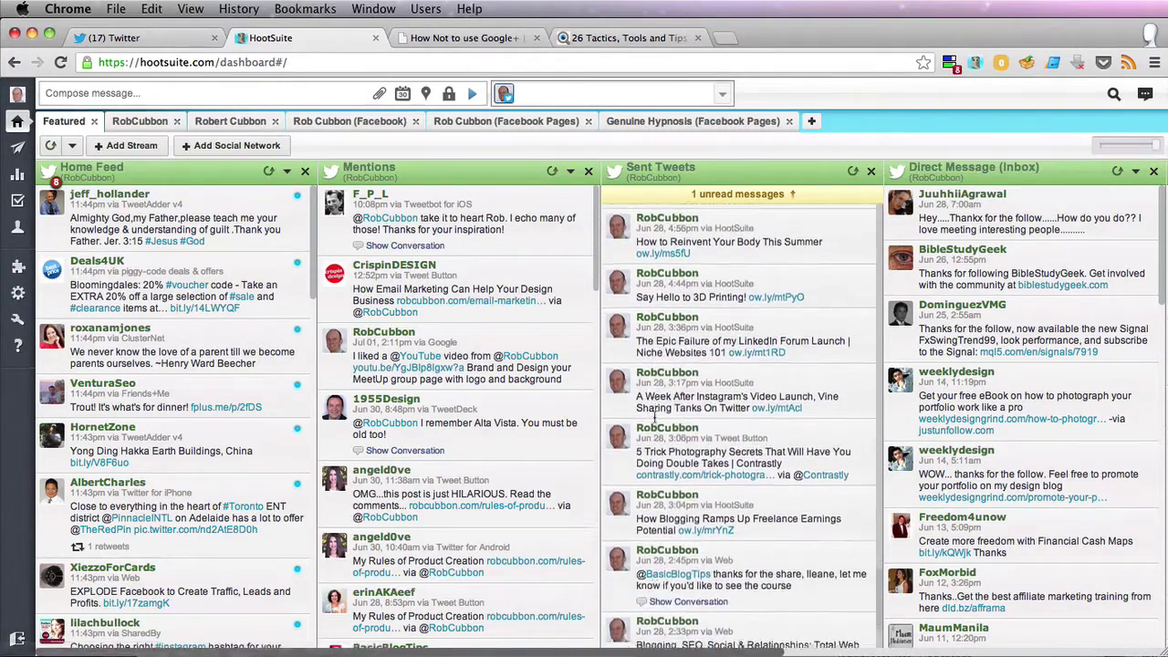
scroll(654, 419, down, 10)
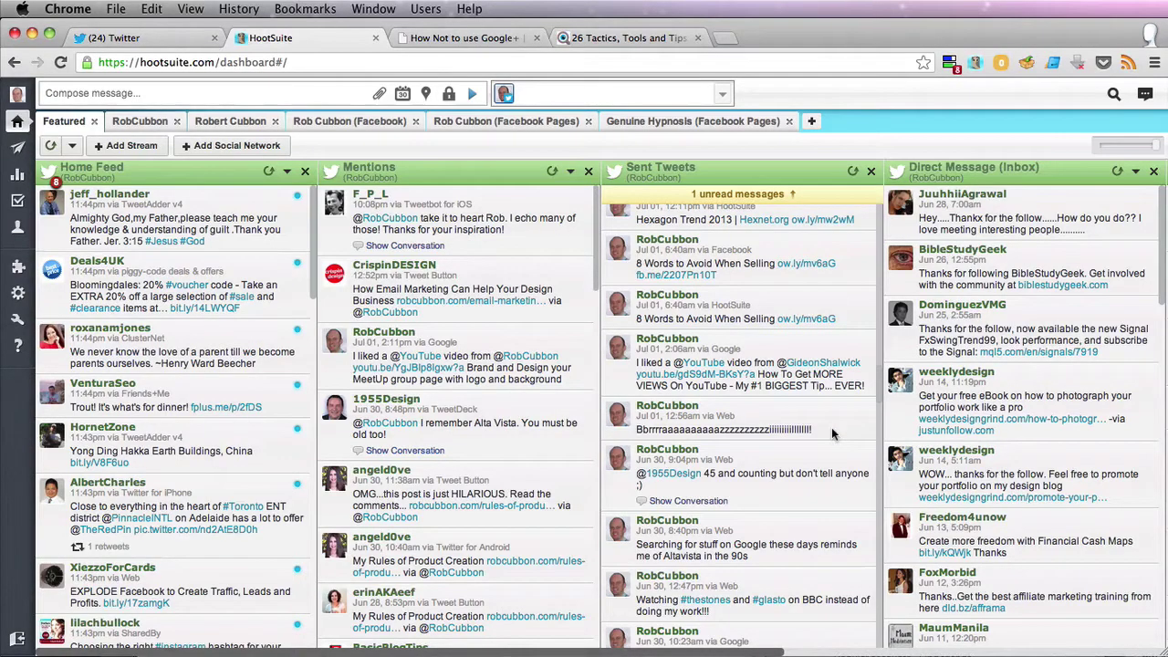
Switch to Twitter, open the account's own profile page and look back through its older tweets to late June
click(116, 40)
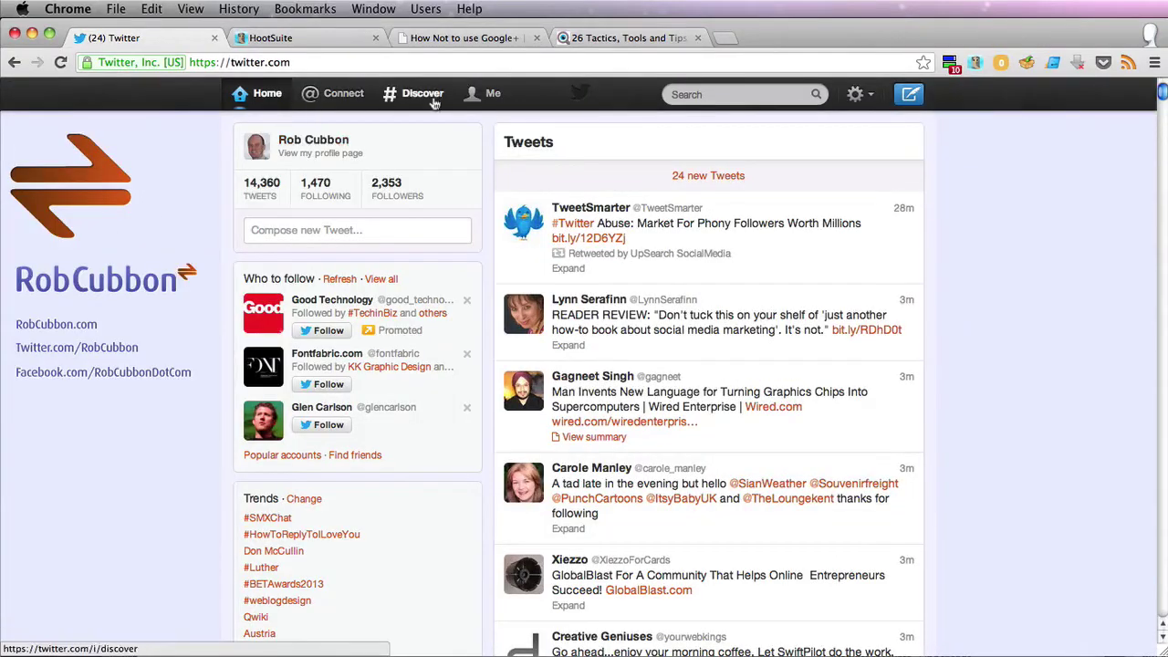
click(318, 149)
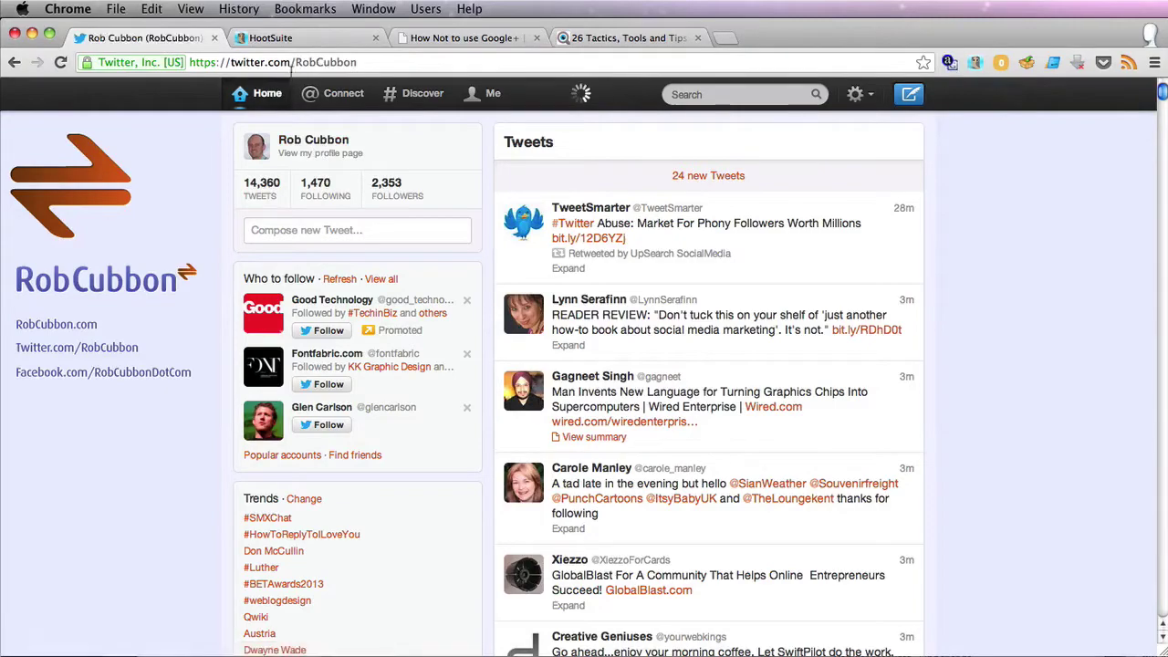
scroll(834, 436, down, 15)
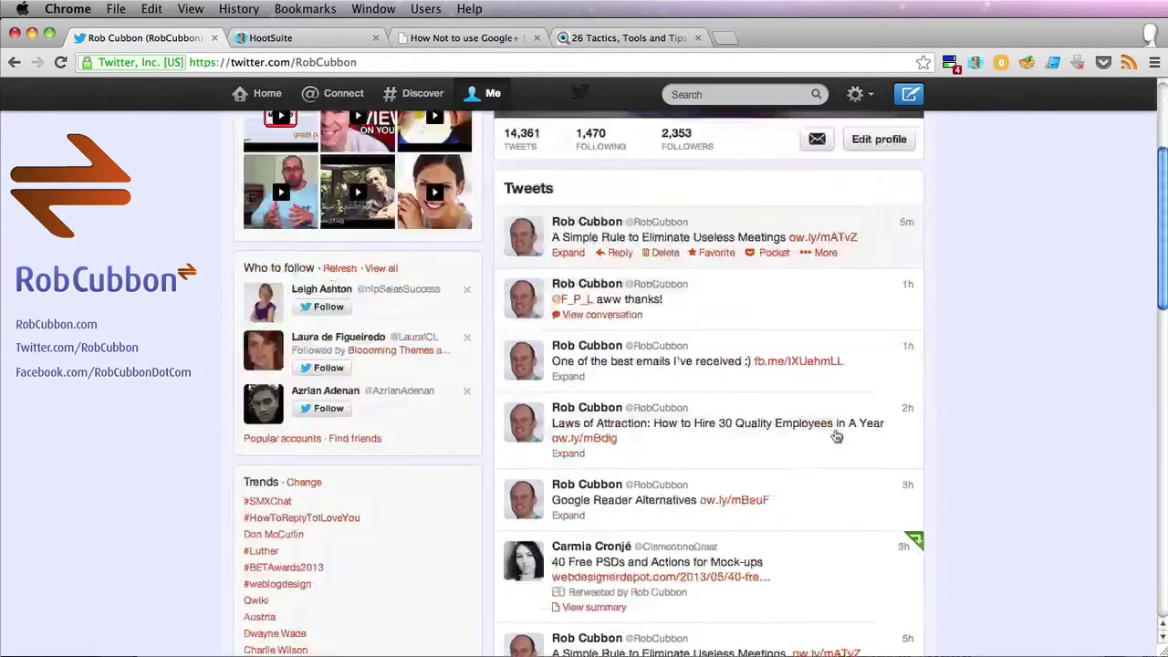
scroll(835, 436, down, 15)
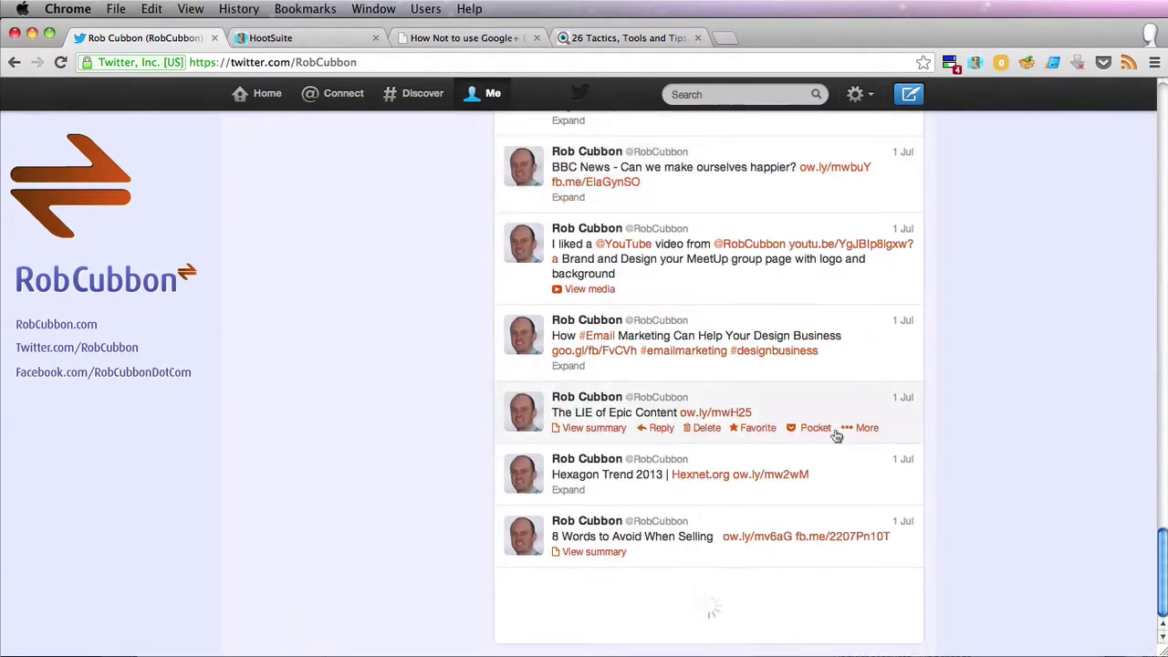
scroll(836, 436, down, 10)
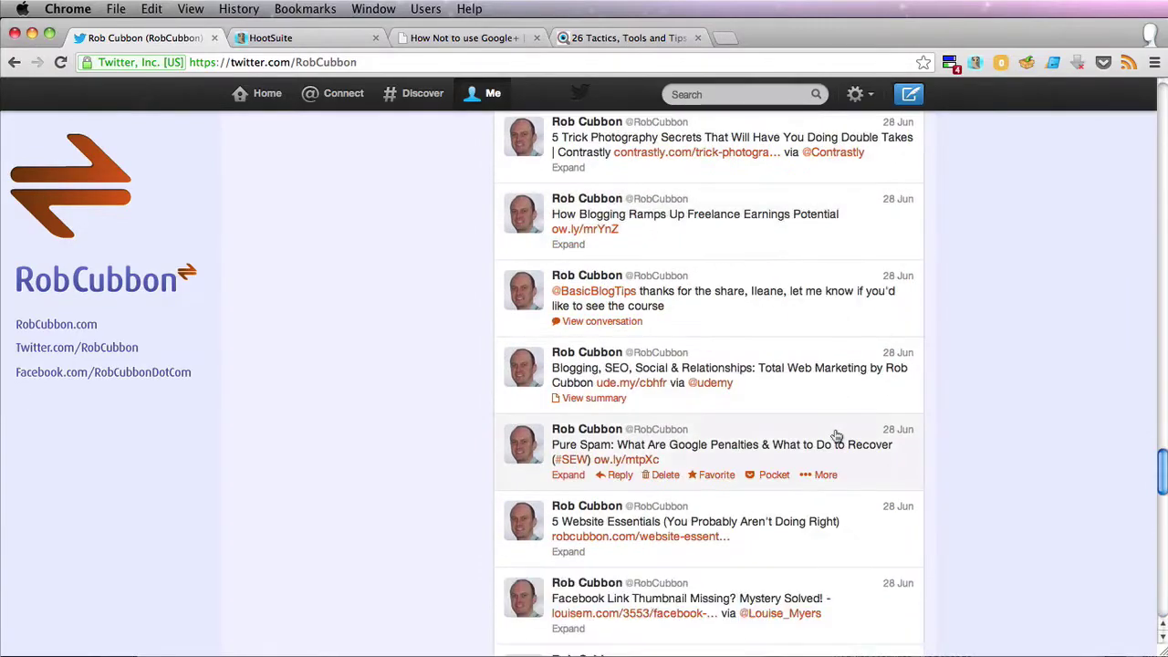
scroll(762, 487, down, 2)
scroll(761, 493, down, 10)
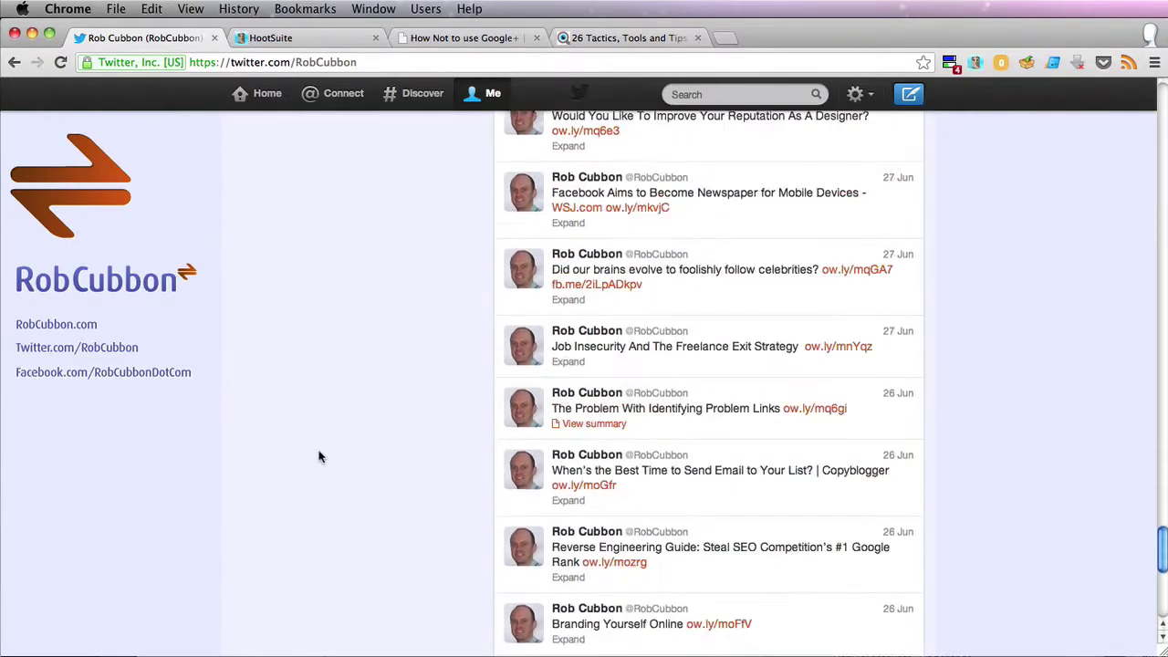
scroll(718, 310, down, 1)
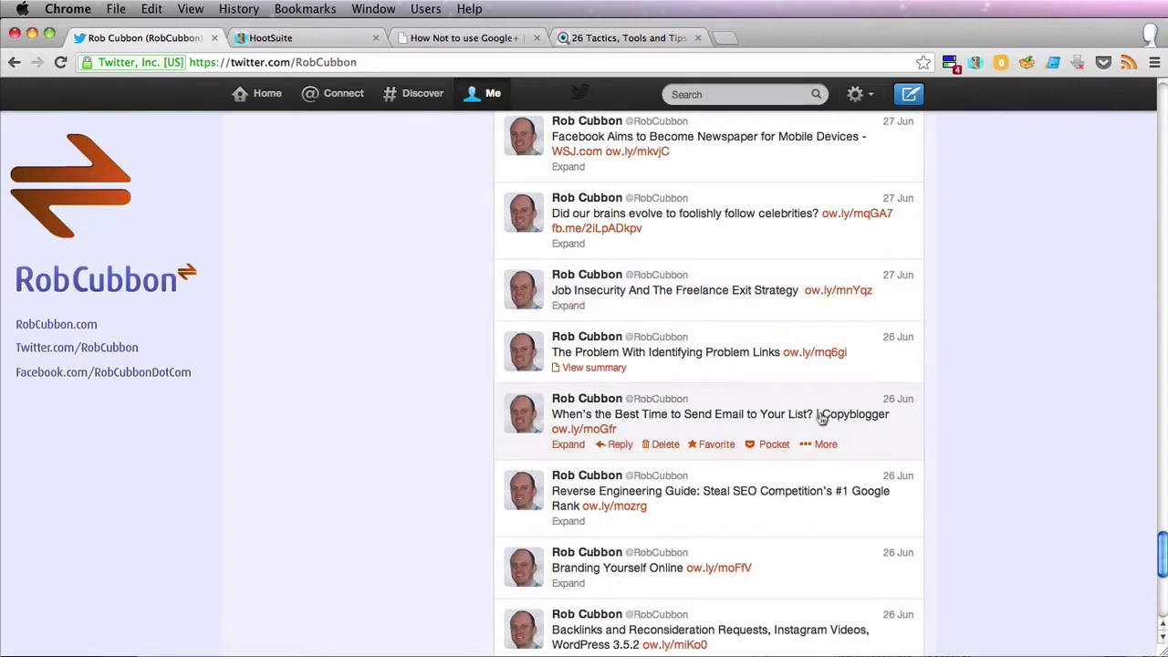
Check the Copyblogger article linked in the "When's the Best Time to Send Email to Your List?" tweet and return to the Twitter profile
drag(814, 416, 888, 416)
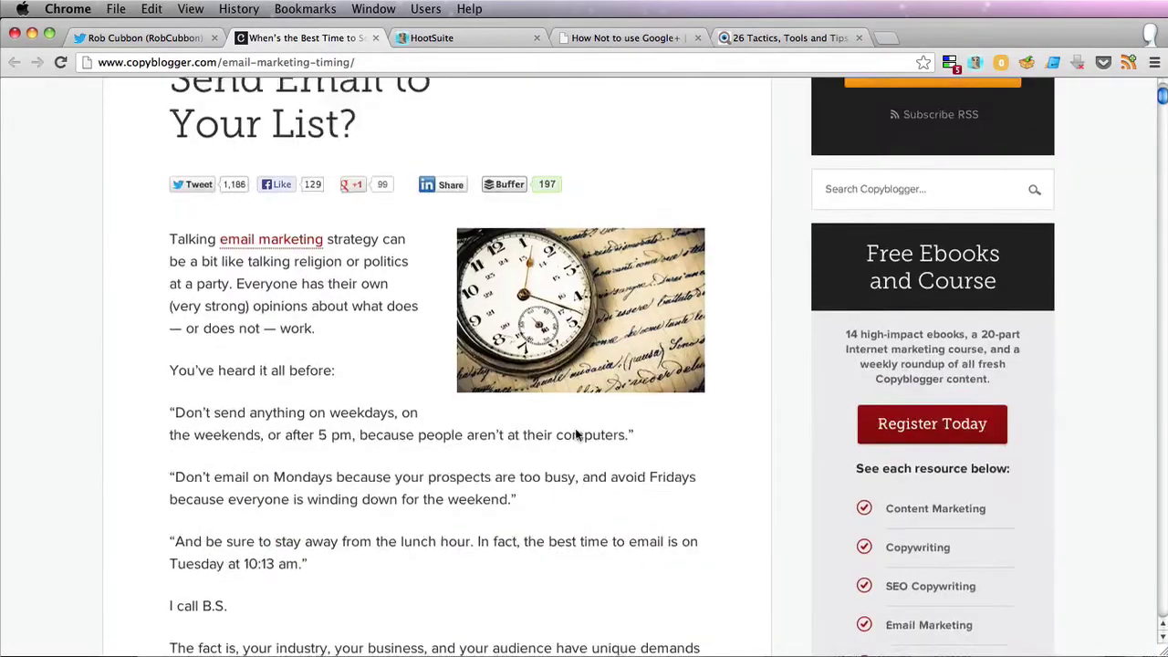
scroll(574, 431, down, 15)
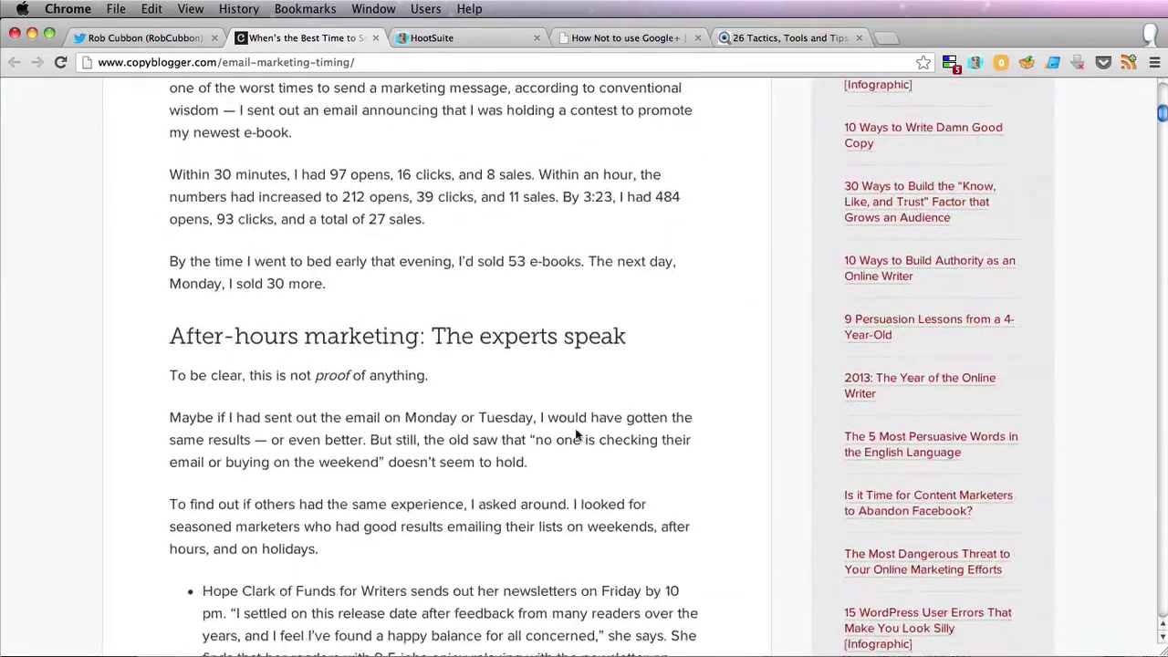
scroll(574, 428, up, 10)
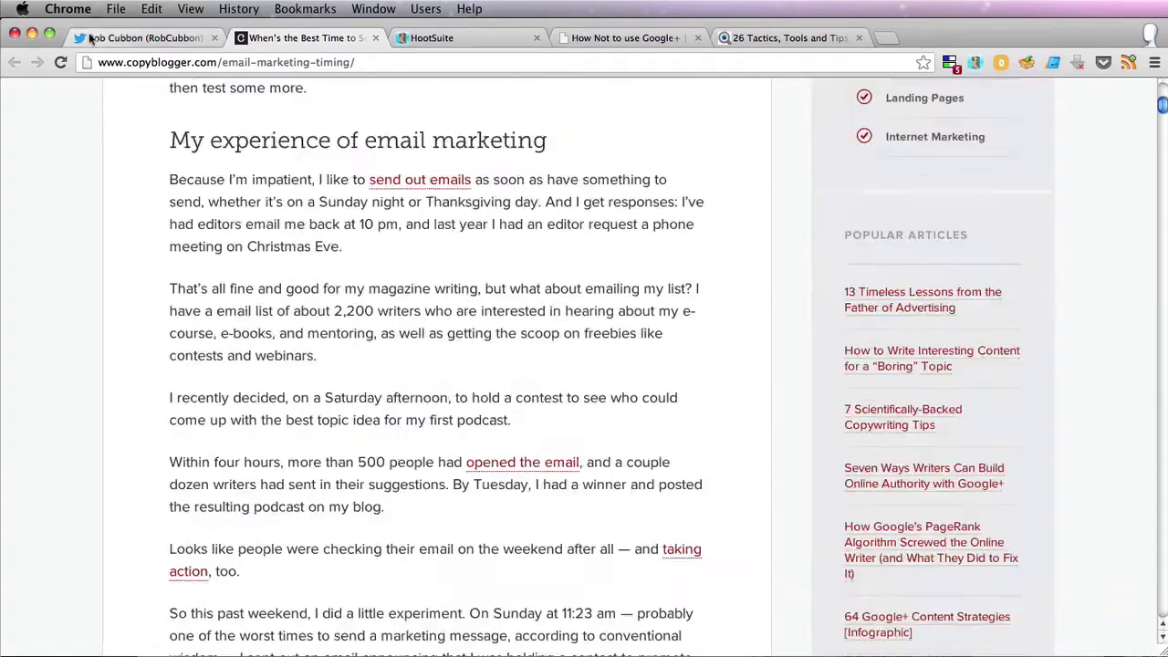
key(ctrl+shift+Tab)
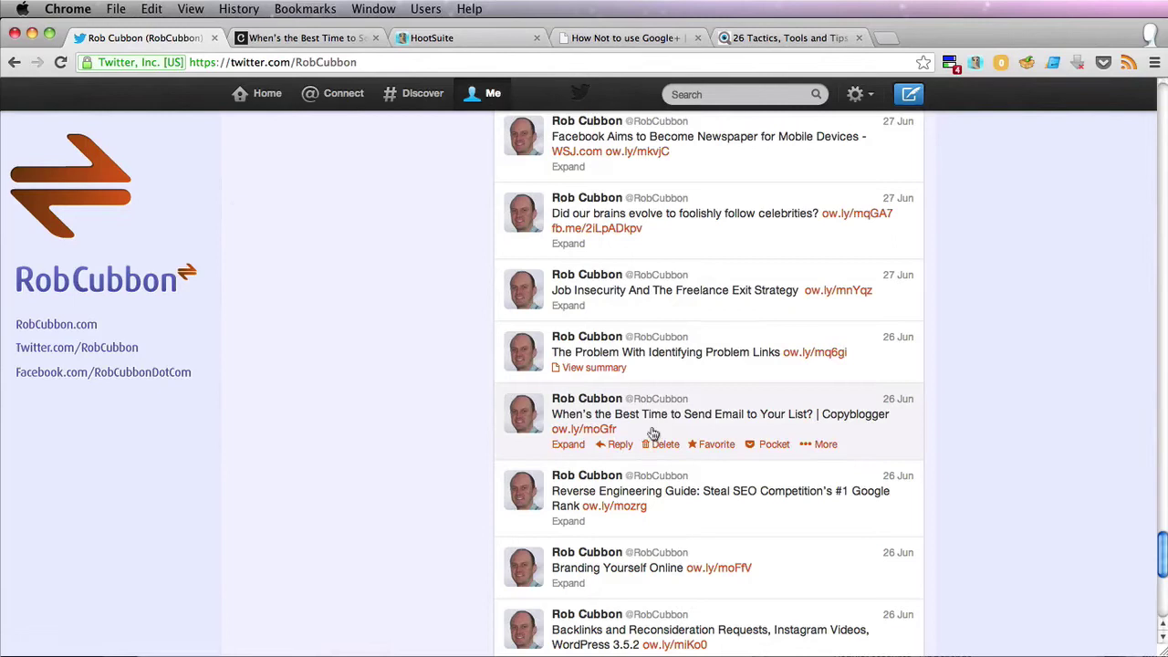
Copy the "When's the Best Time to Send Email to Your List? | Copyblogger" tweet with its link from Twitter into a new HootSuite message
triple_click(583, 426)
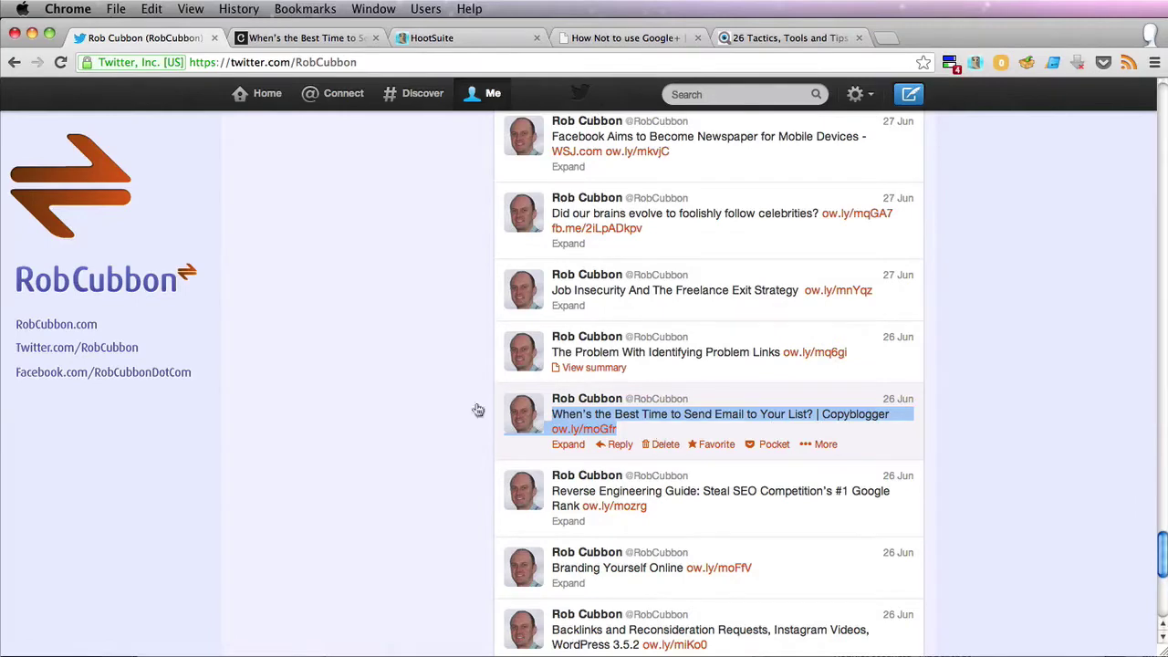
click(427, 38)
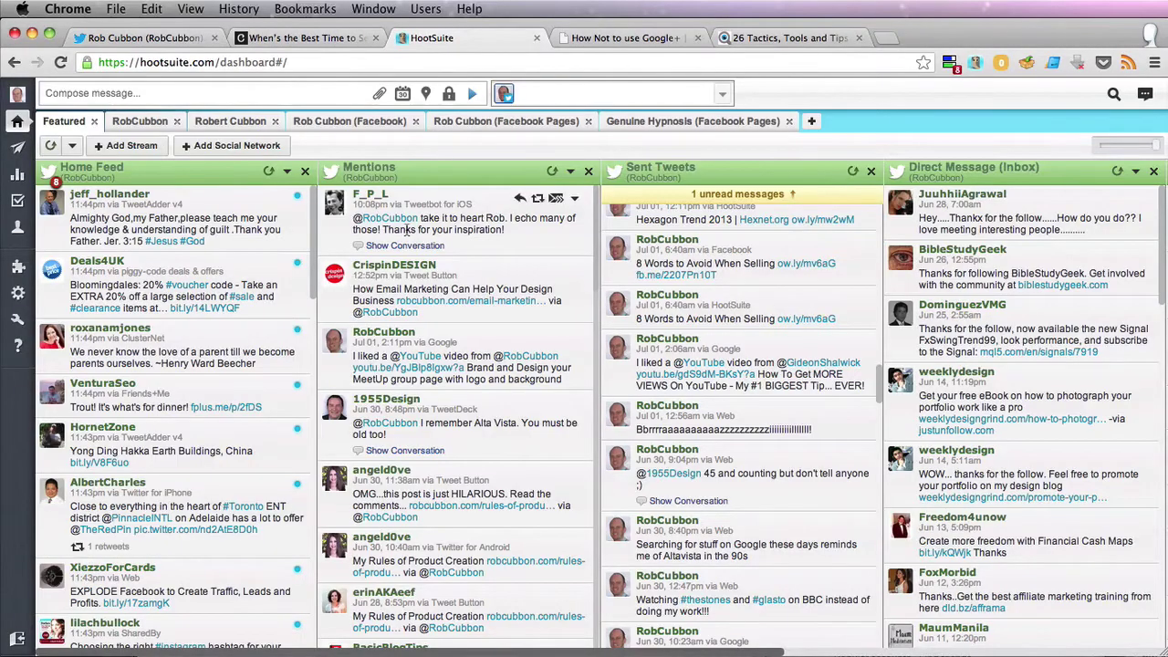
click(155, 92)
text(When's the Best Time to Send Email to Your List? | Copyblogger http://ow.ly/moGfr)
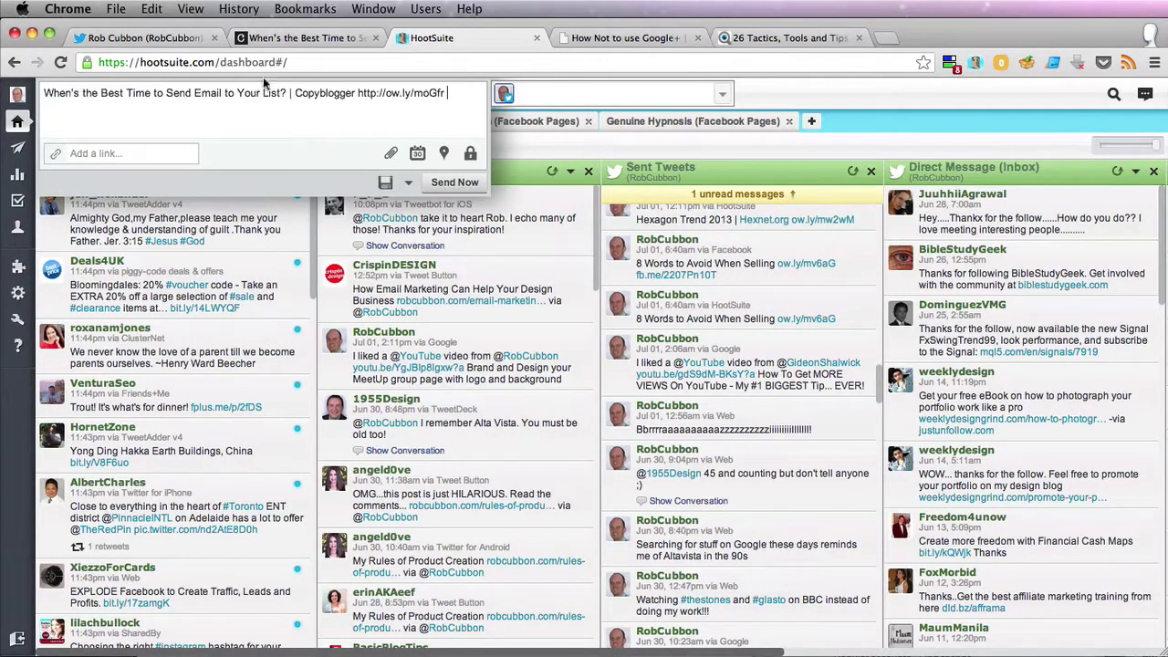
click(612, 92)
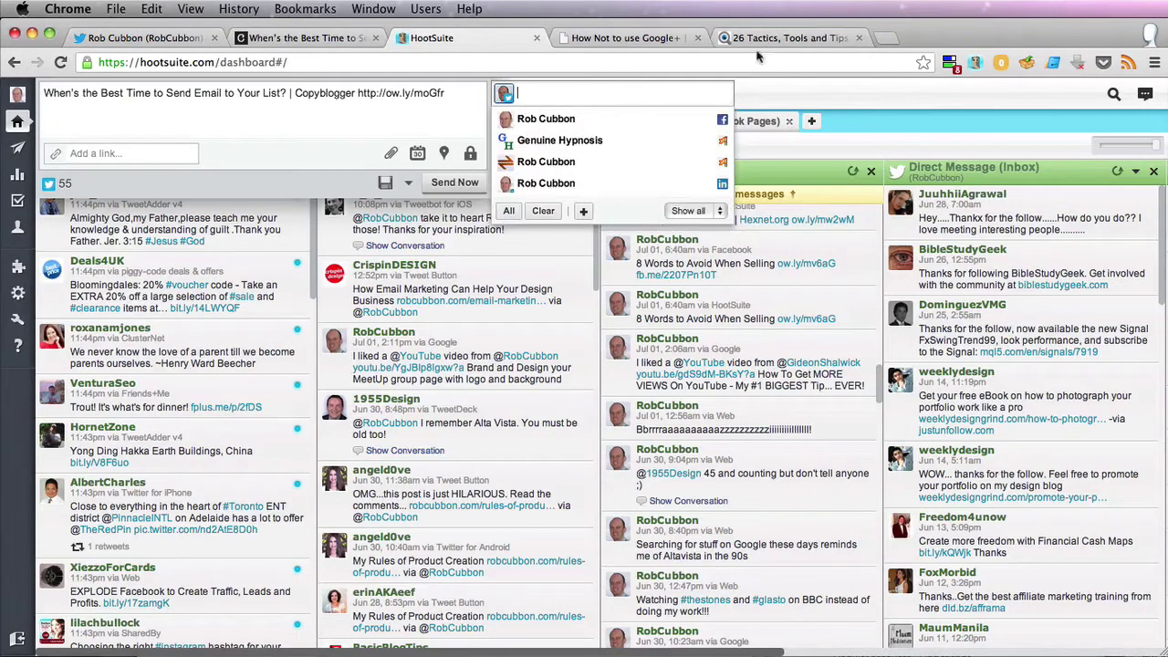
click(883, 99)
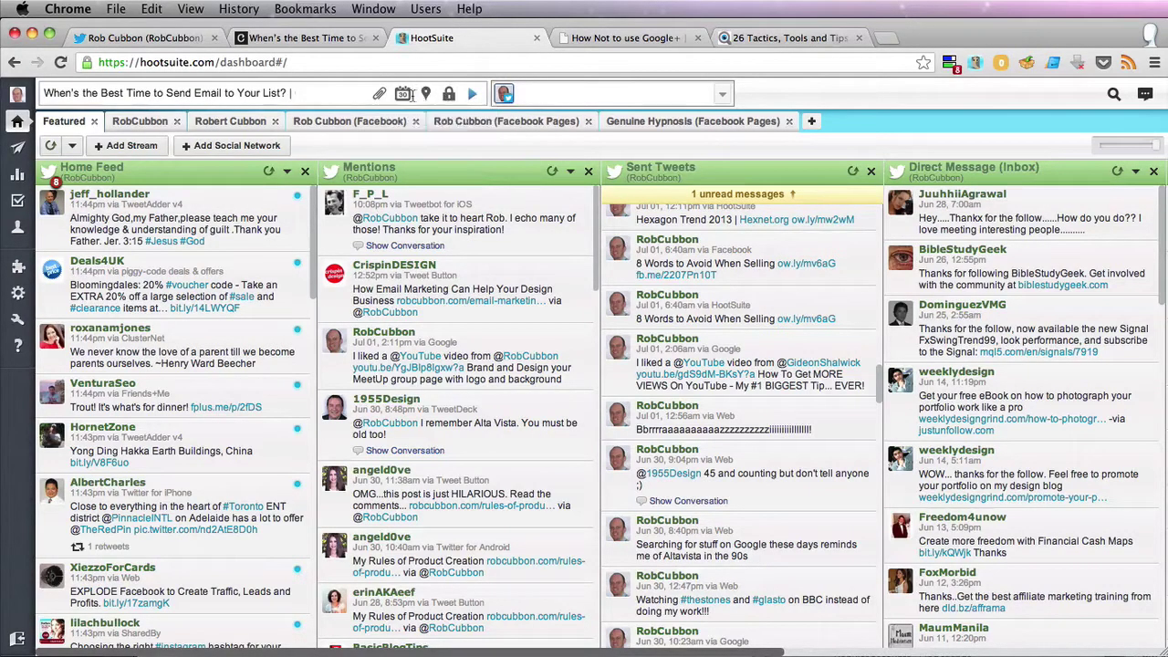
Schedule the "When's the Best Time to Send Email to Your List?" message for 2013-07-03 at 3:30 AM
click(404, 94)
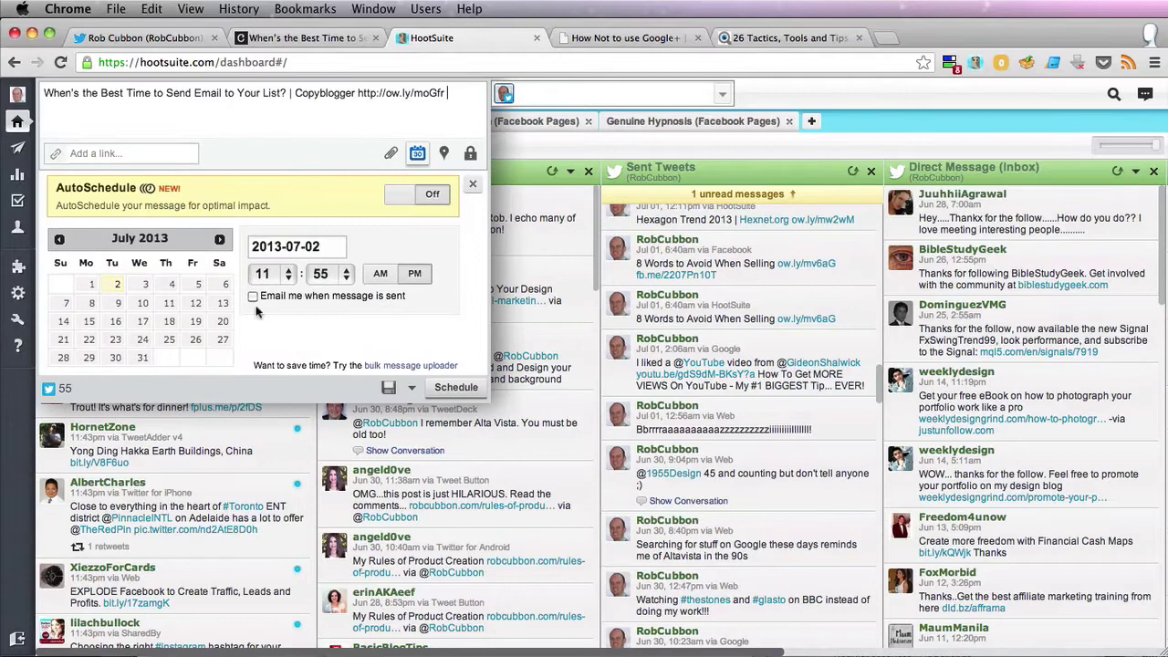
click(145, 283)
click(267, 274)
click(269, 139)
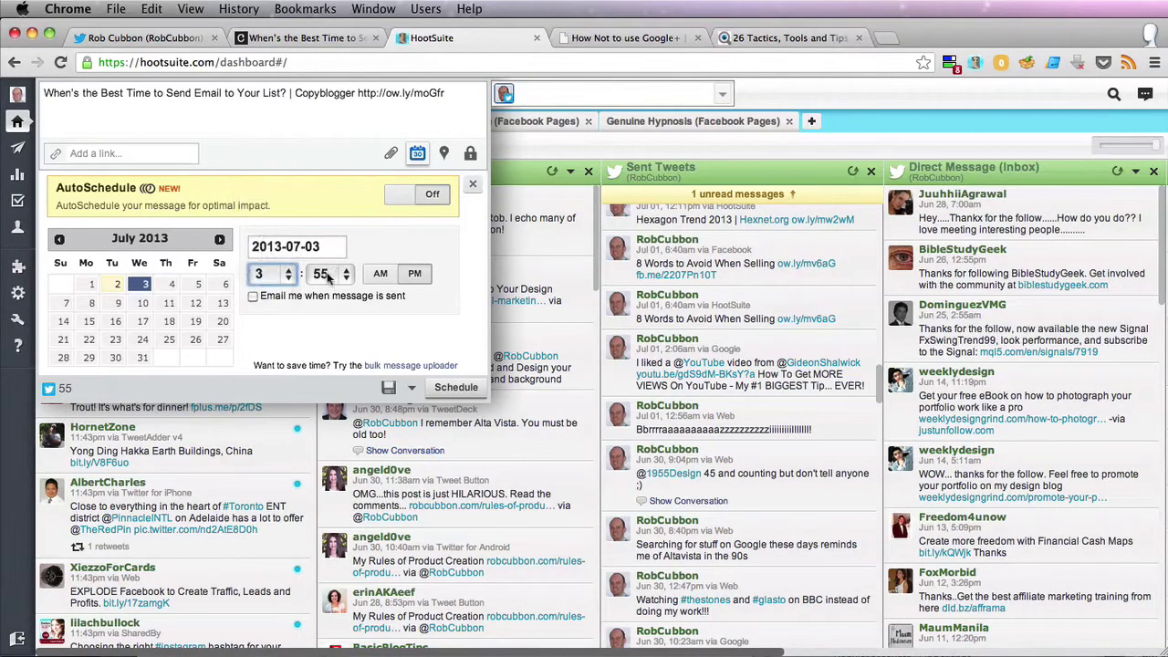
click(330, 275)
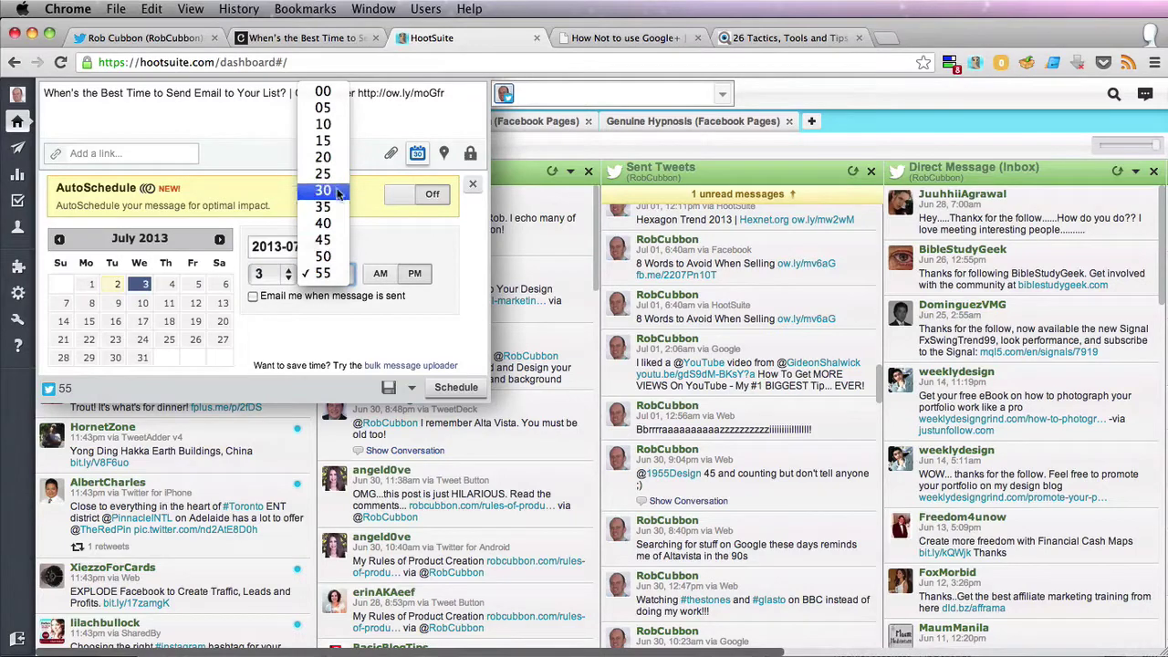
click(324, 191)
click(380, 274)
click(456, 388)
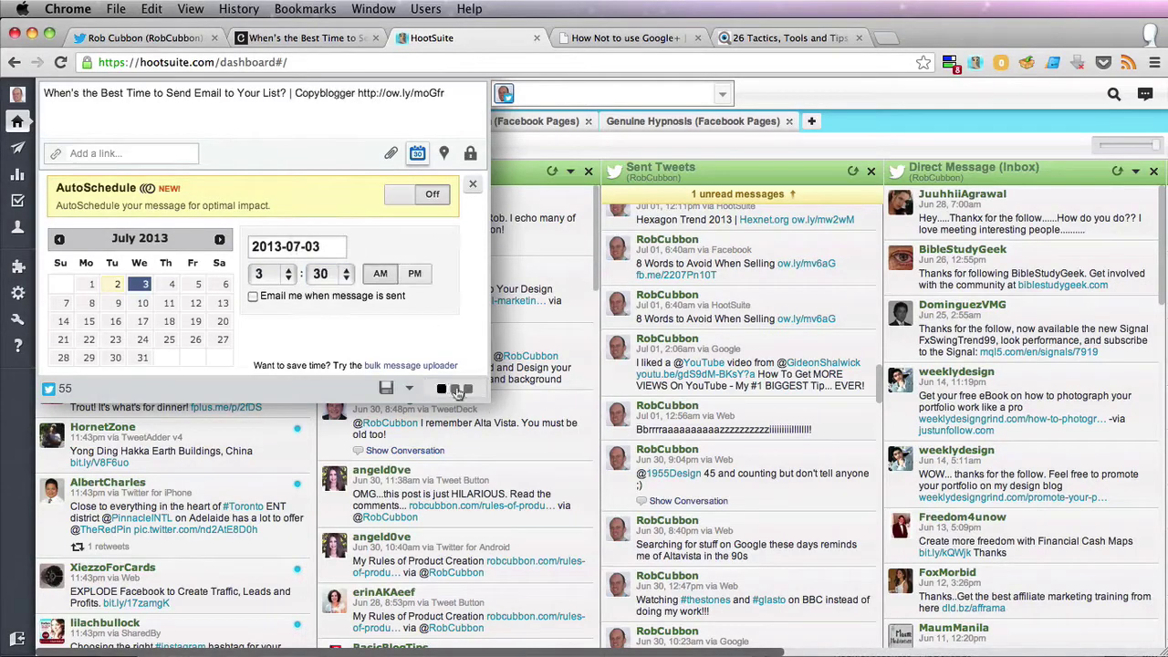